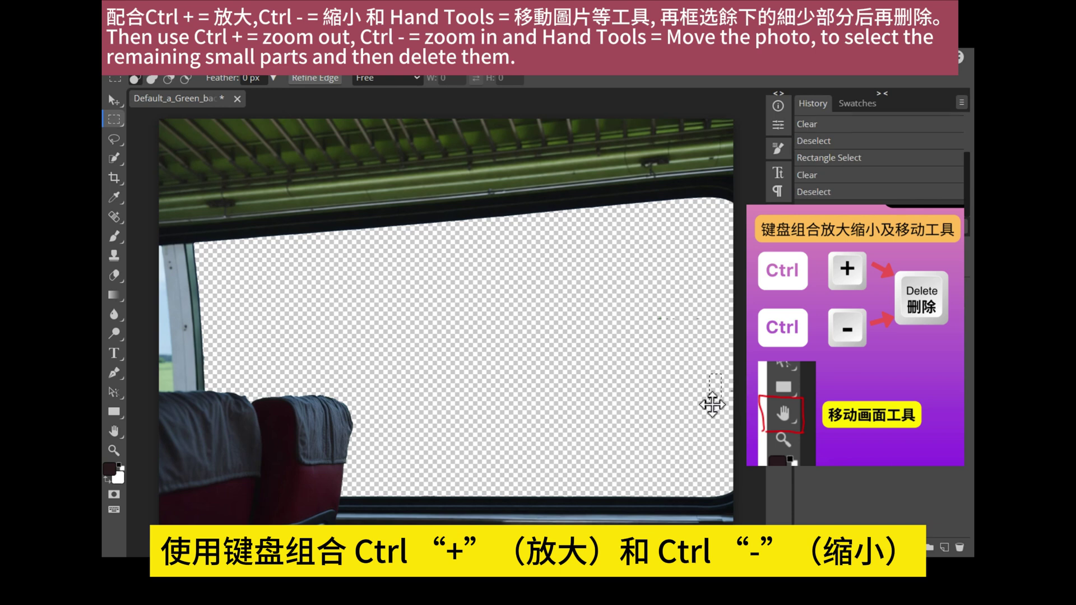
- Select the leftover specks in the transparent window area with rectangular selections and delete them
key("ctrl+equal")
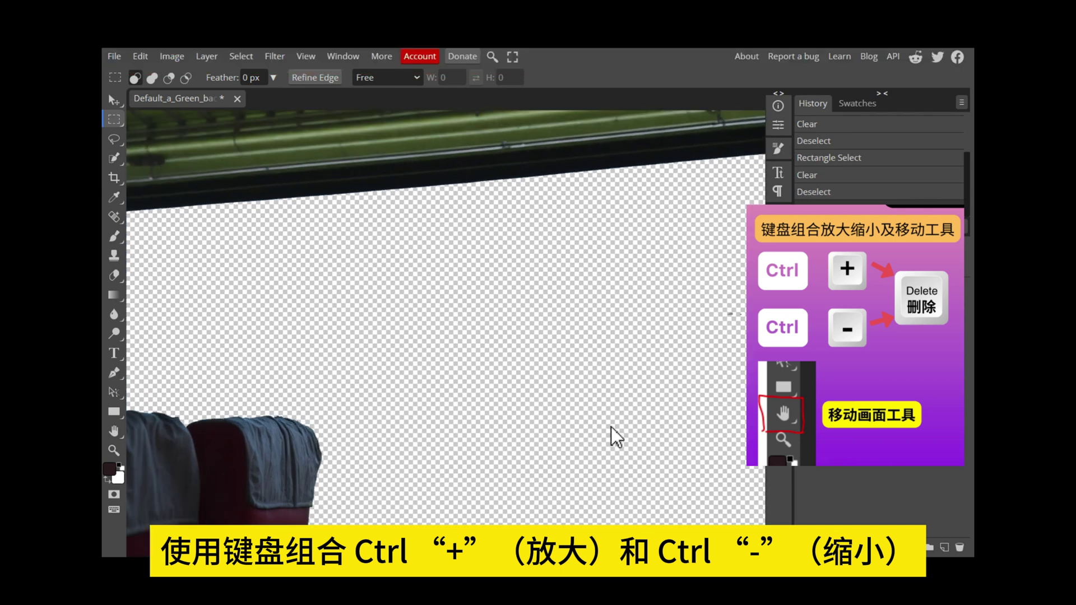
left_click(114, 430)
left_click_drag(489, 387, 240, 336)
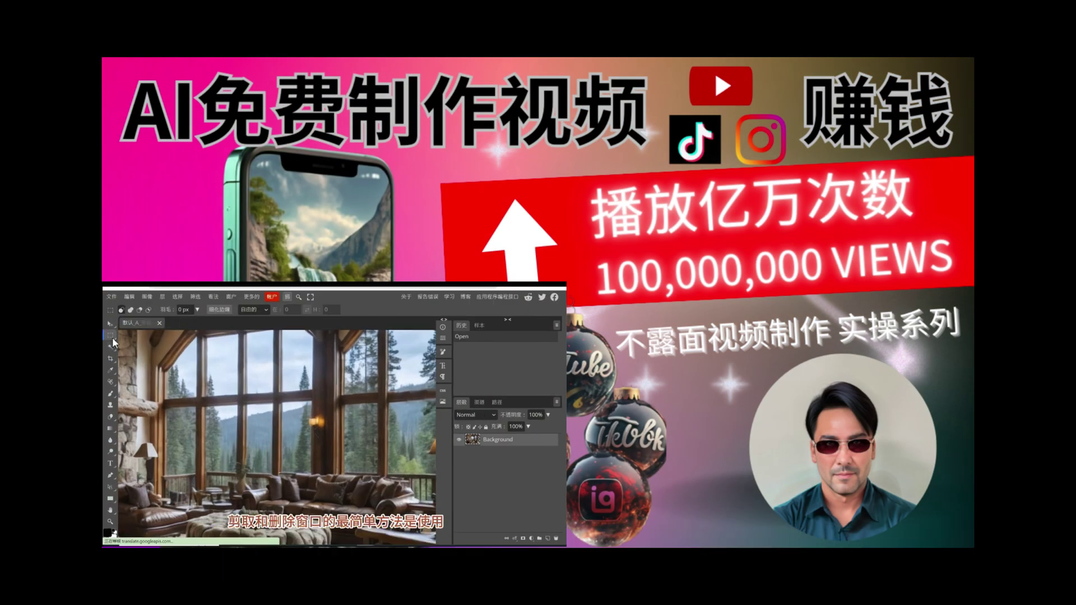
right_click(115, 337)
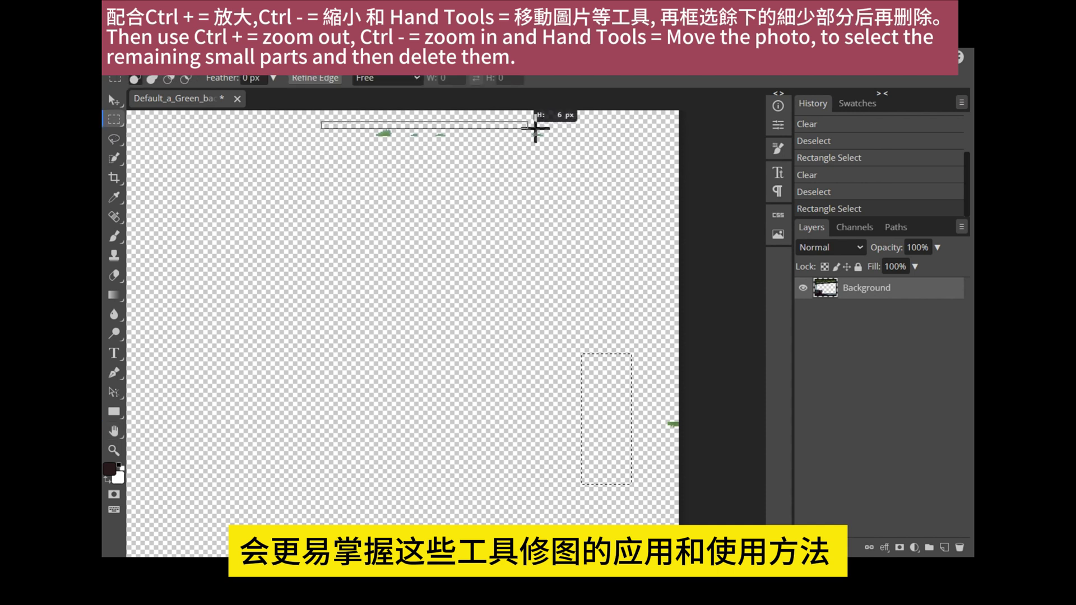
left_click_drag(523, 129, 582, 159)
key("Delete")
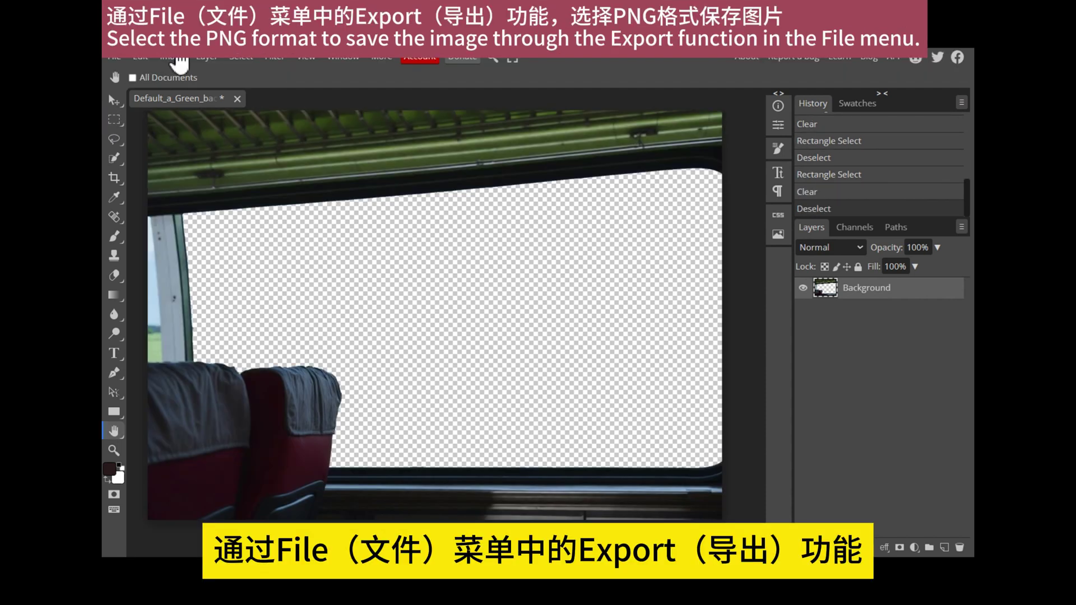
- Export the cut-out carriage image as a PNG at 2048 × 1536 px and 100% quality
left_click(118, 56)
mouse_move(173, 241)
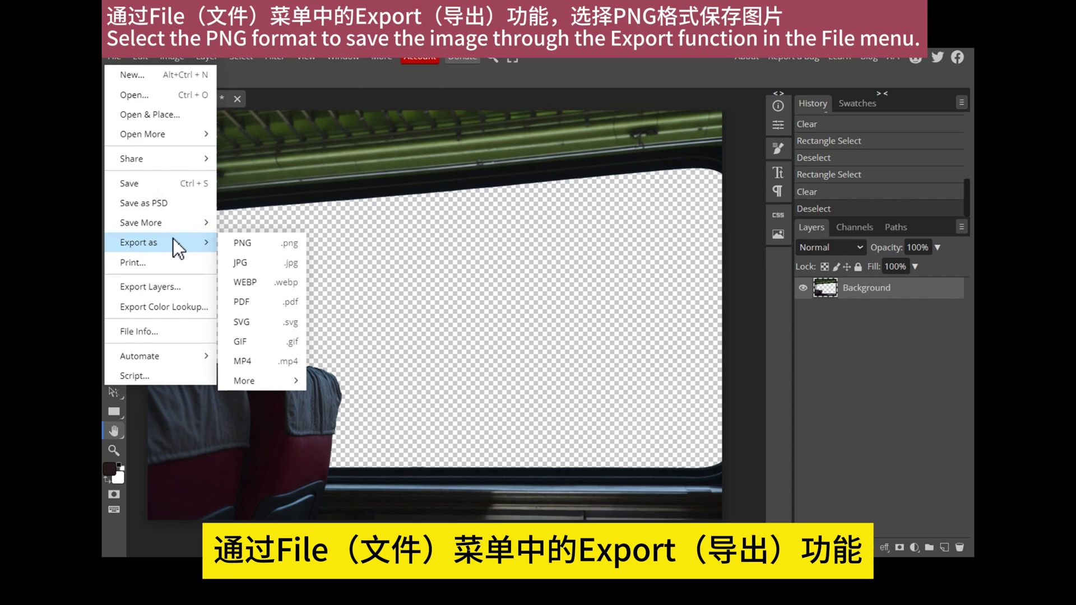
left_click(267, 243)
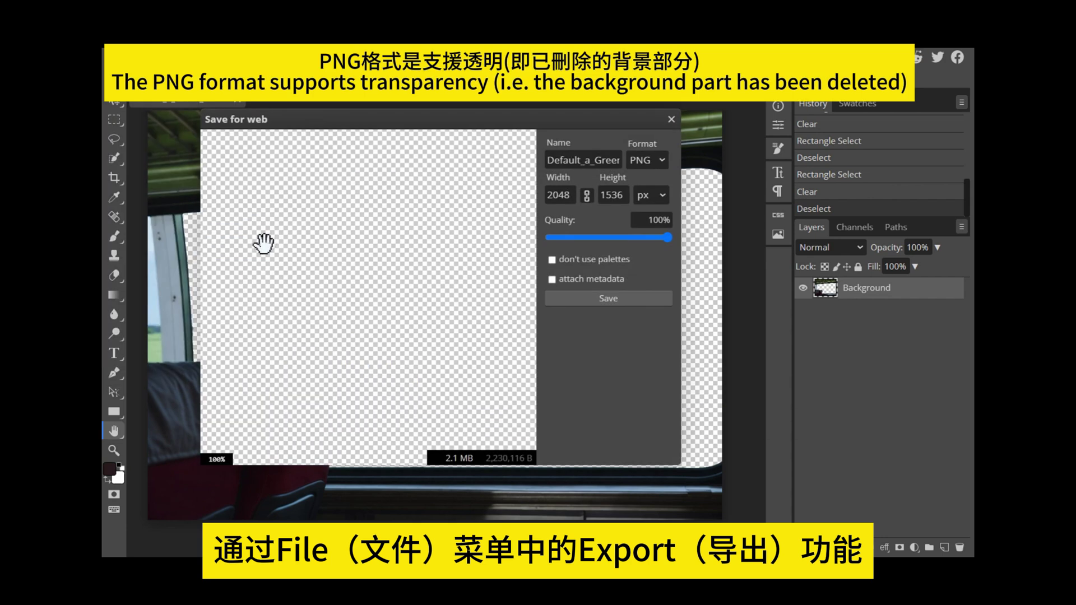
left_click(585, 300)
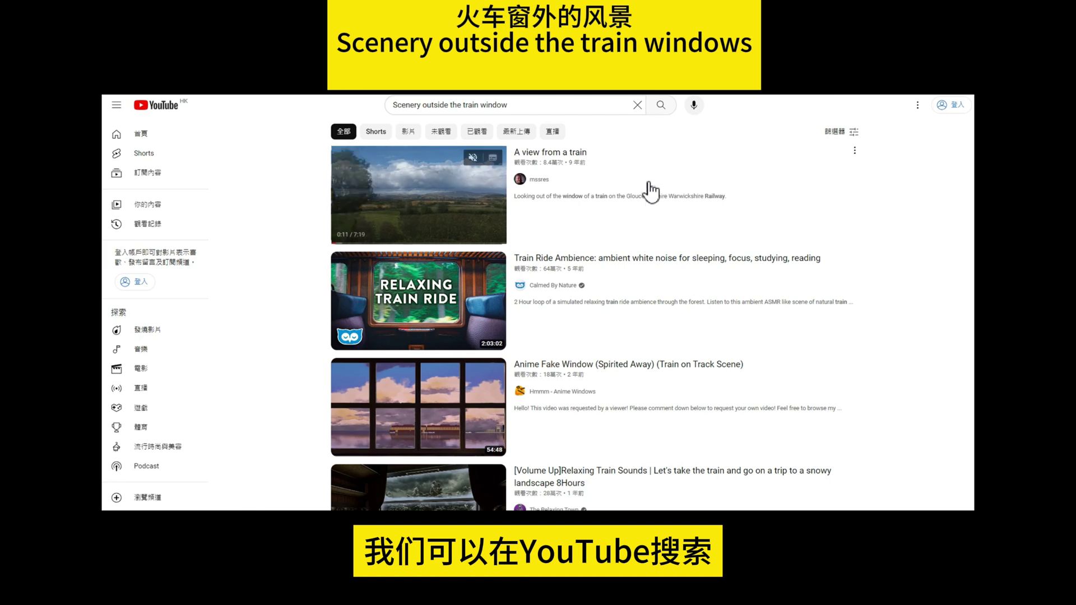
mouse_move(480, 156)
mouse_move(451, 296)
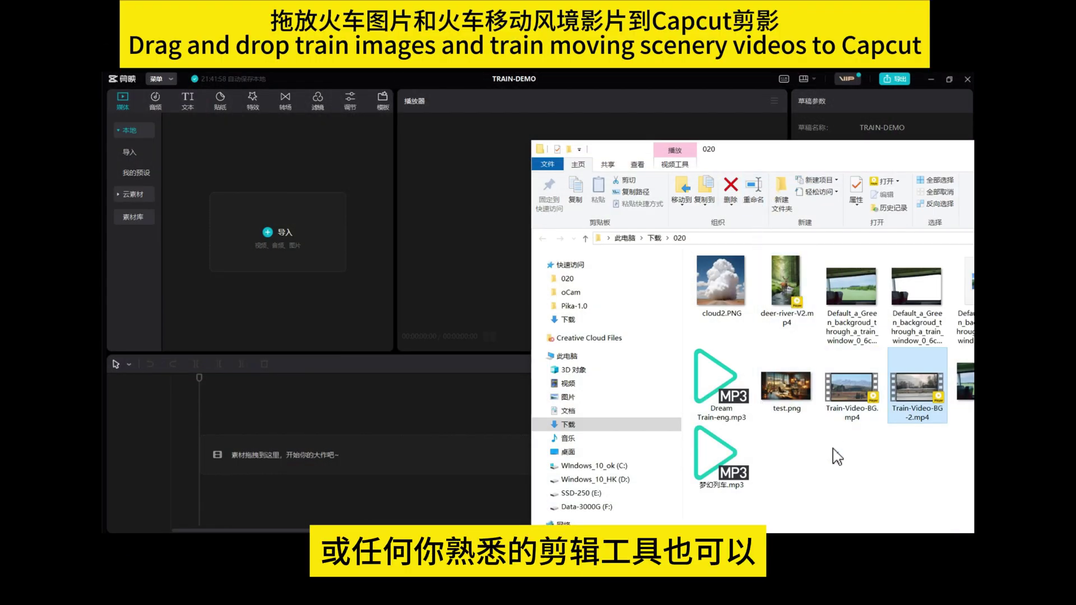
- Import the transparent carriage PNG and Train-Video-BG-2.mp4 from folder 020 into the CapCut project TRAIN-DEMO
left_click(920, 324)
left_click(927, 421, "ctrl")
left_click_drag(928, 420, 314, 235)
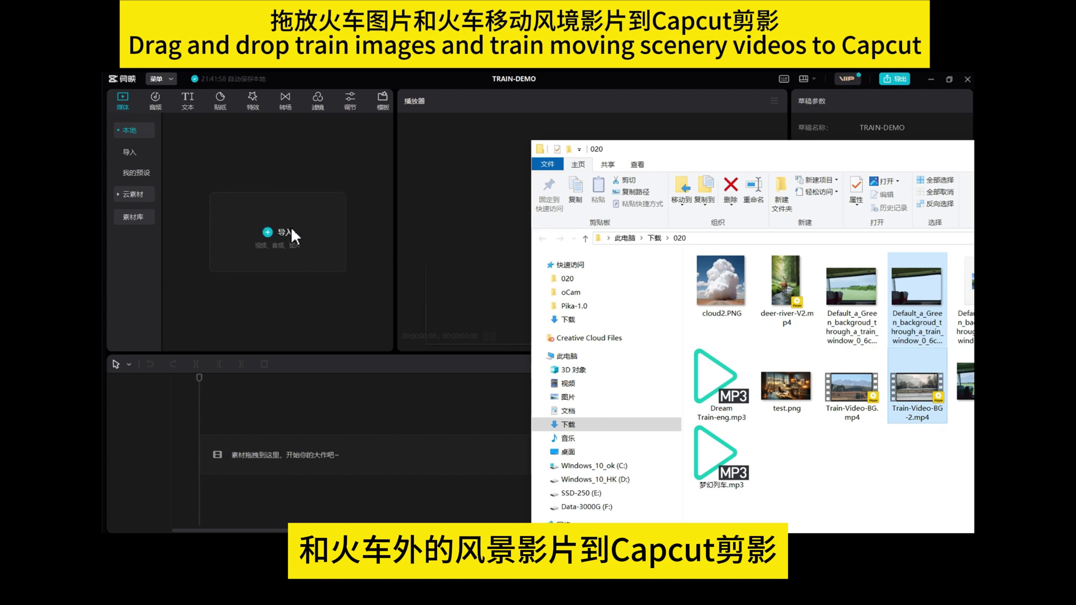
- Place the carriage PNG on the upper timeline track and Train-Video-BG-2.mp4 on the main track beneath it, both starting at 00:00, and preview them
left_click_drag(275, 206, 218, 424)
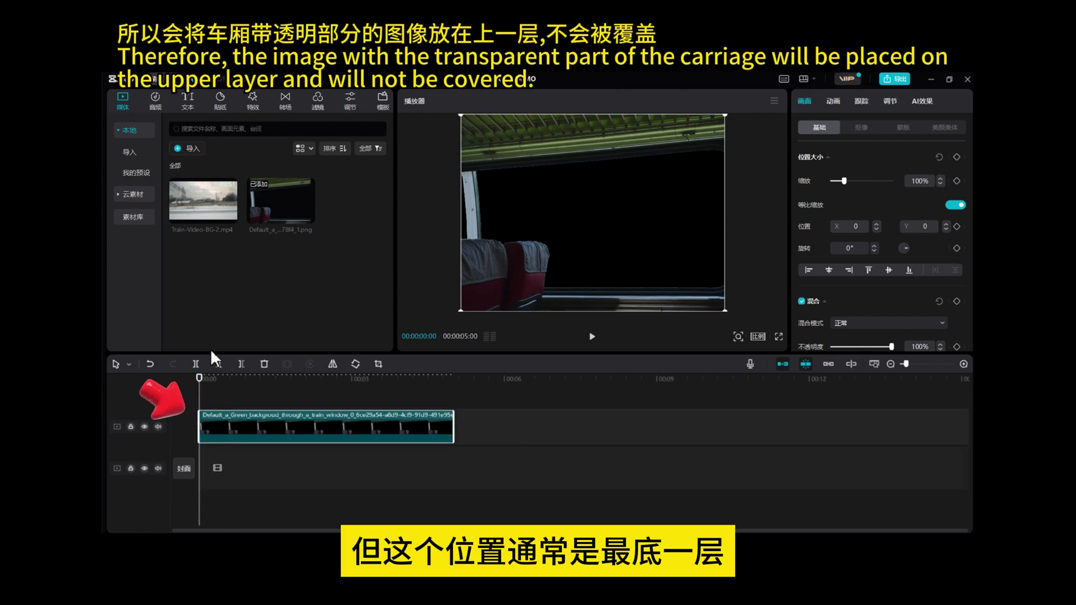
left_click_drag(192, 219, 200, 460)
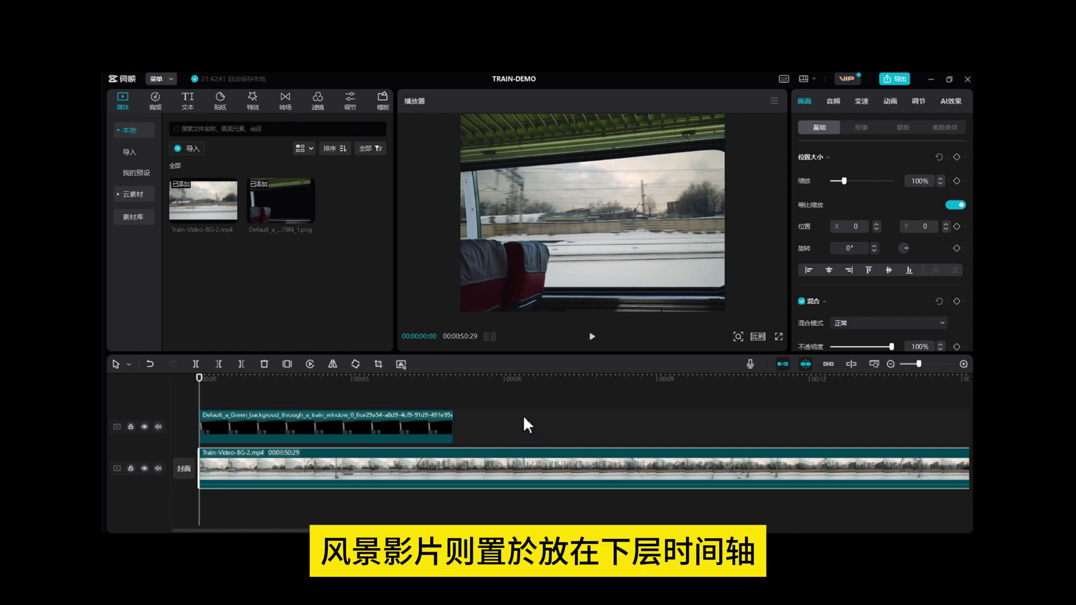
left_click(523, 429)
left_click(354, 398)
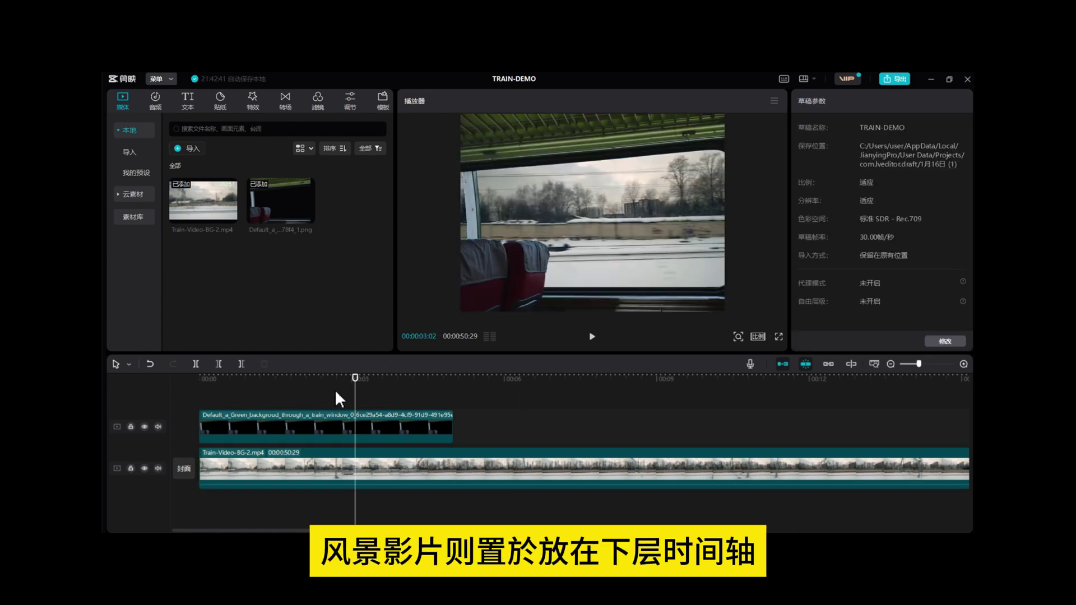
left_click_drag(354, 378, 204, 379)
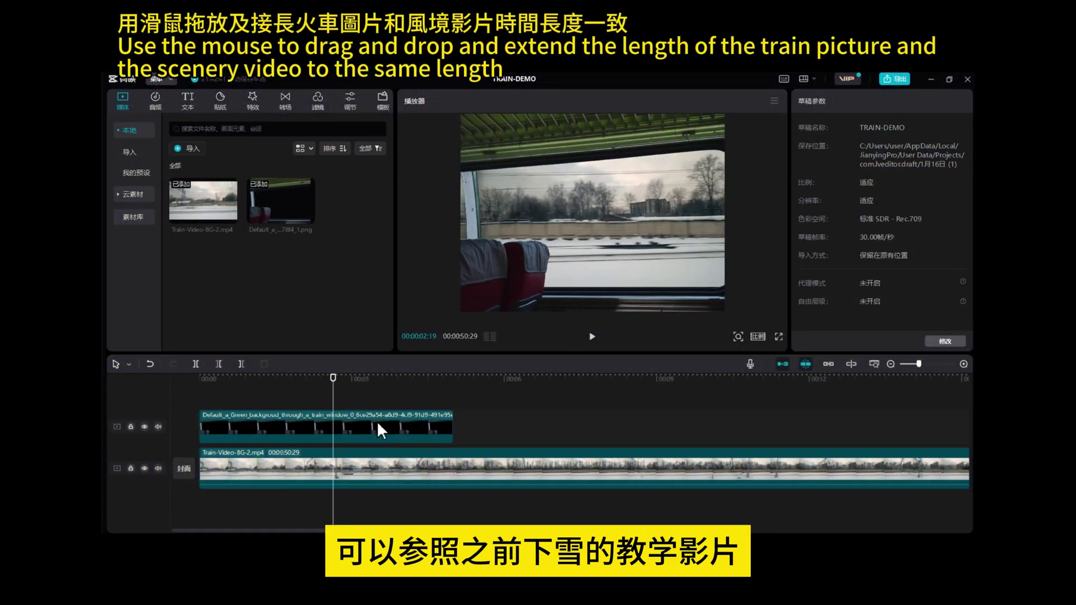
- Extend the carriage image clip to 00:00:50:29 so it ends with the scenery video
left_click_drag(384, 435, 901, 437)
left_click(892, 365)
left_click_drag(347, 429, 835, 428)
left_click_drag(835, 427, 848, 428)
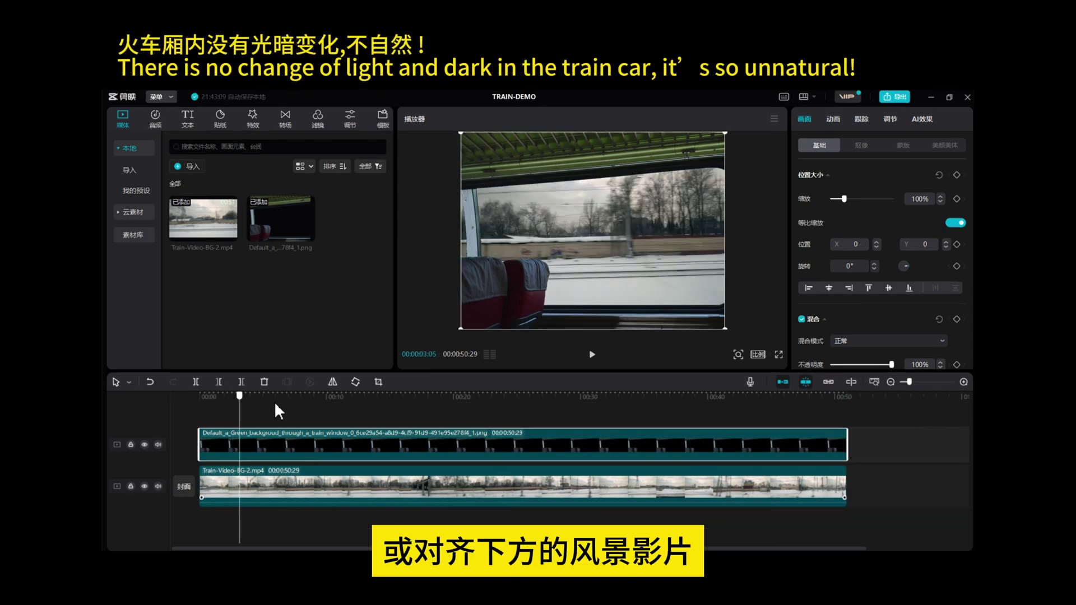
left_click_drag(274, 402, 221, 422)
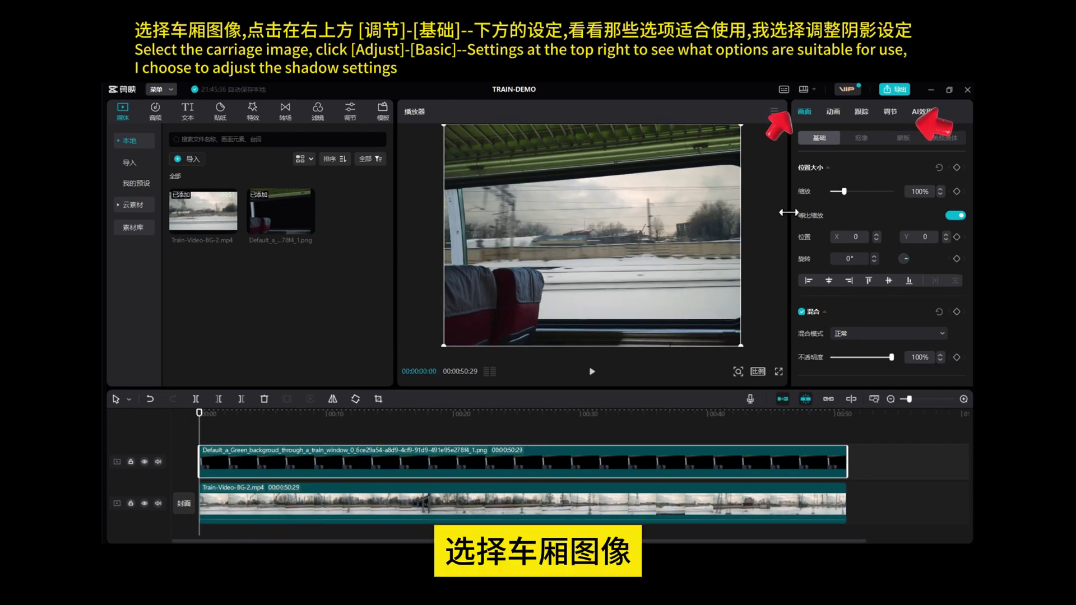
- In the carriage image's basic adjustments, add a Shadows (阴影) keyframe with value 0 at 00:00:01:05
left_click(890, 113)
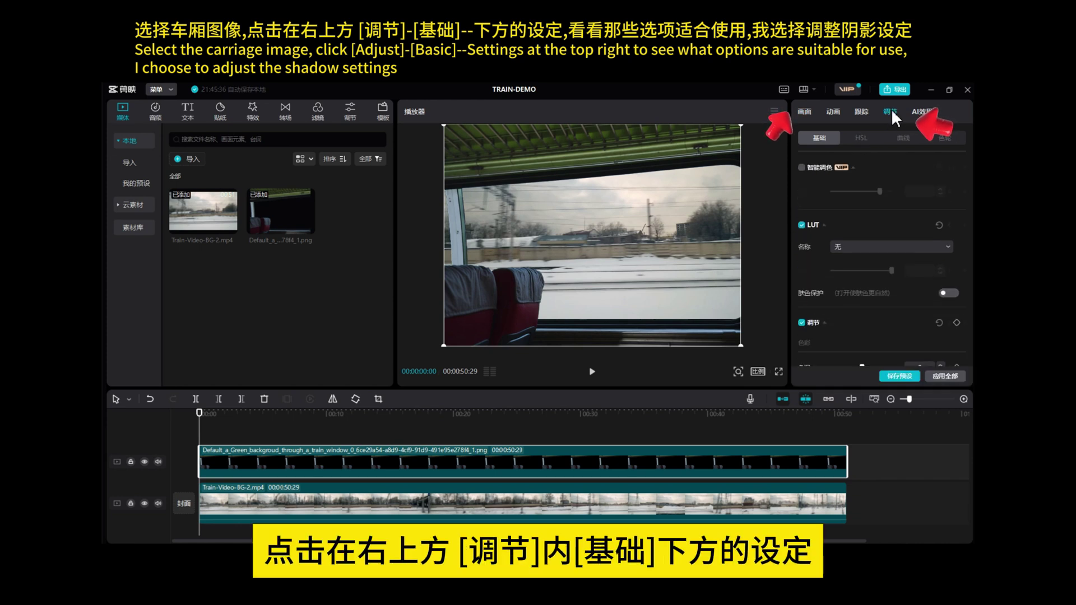
scroll(885, 254, "down", 5)
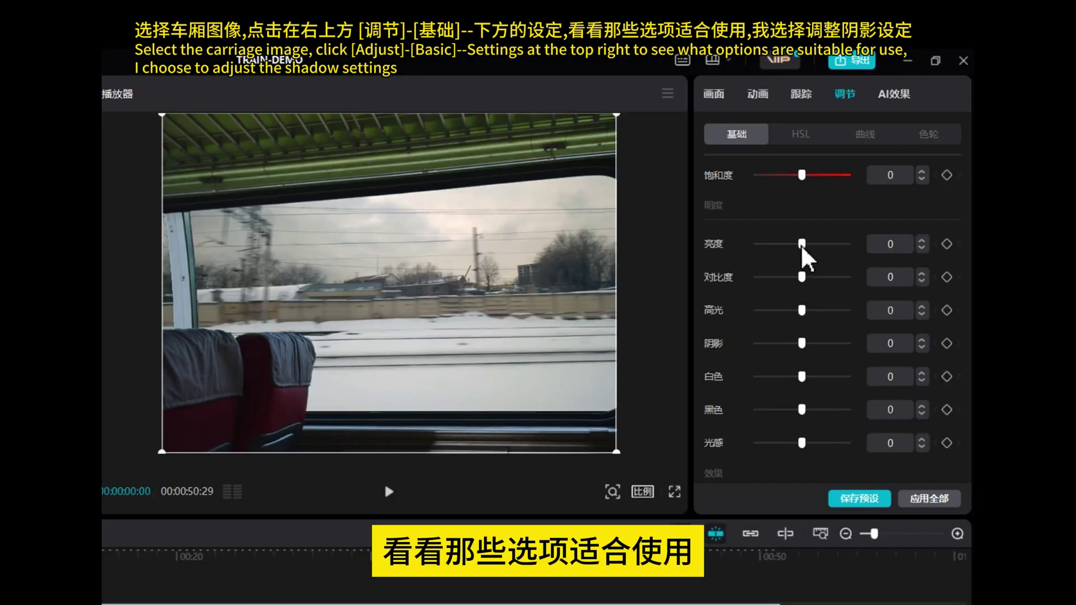
mouse_move(801, 244)
left_mouse_down()
mouse_move(833, 247)
mouse_move(802, 248)
left_mouse_up()
mouse_move(786, 371)
left_mouse_down()
mouse_move(795, 383)
mouse_move(776, 389)
mouse_move(798, 390)
mouse_move(754, 395)
mouse_move(782, 387)
left_mouse_up()
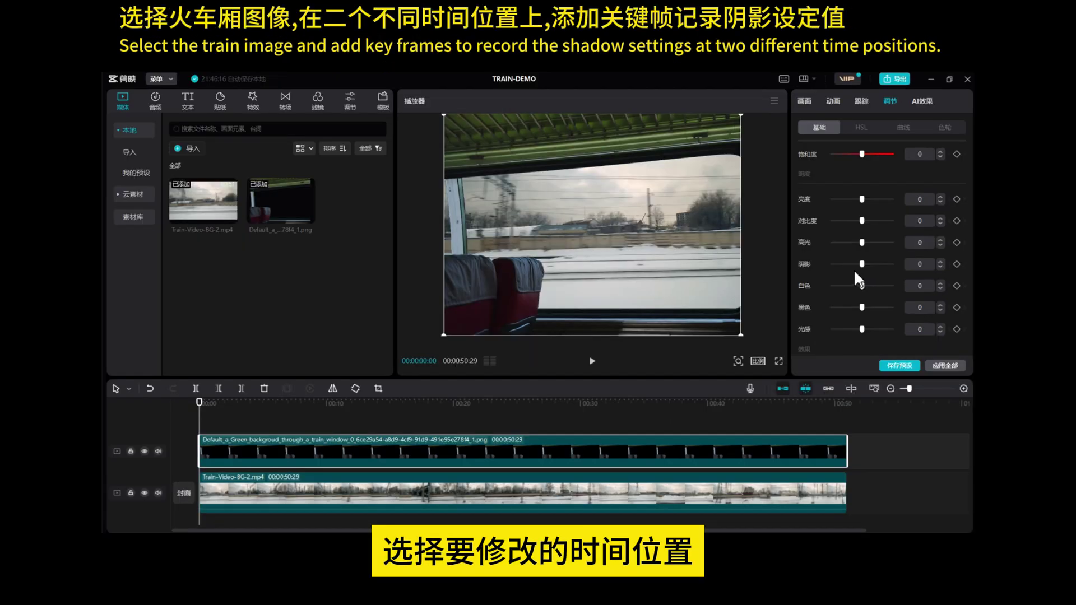
left_click_drag(199, 412, 214, 415)
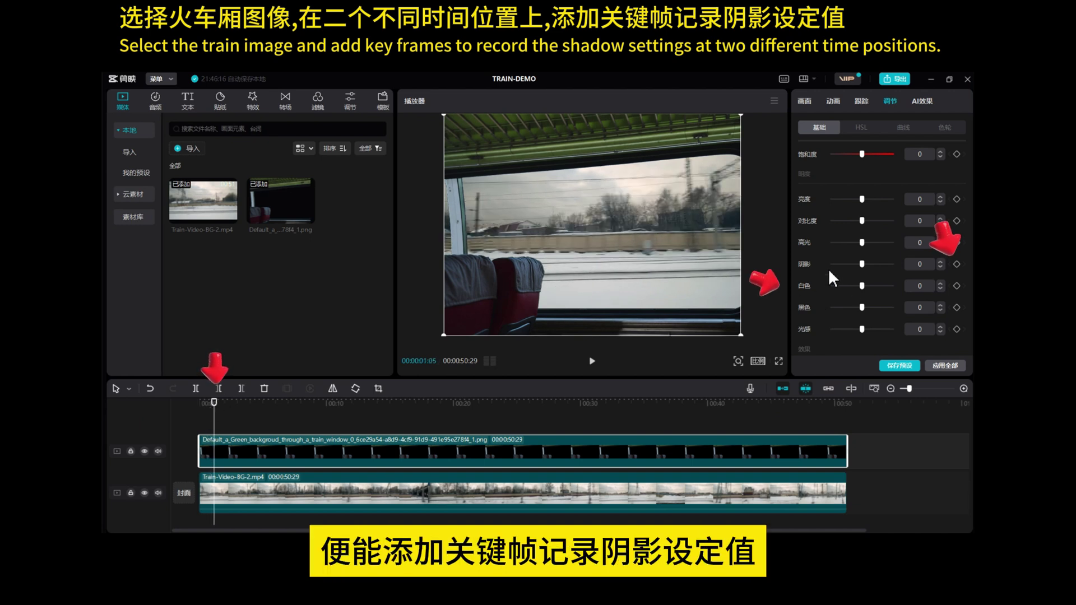
- Add a second Shadows keyframe to the carriage image at 00:00:02:03 with the value -29
left_click_drag(214, 414, 226, 415)
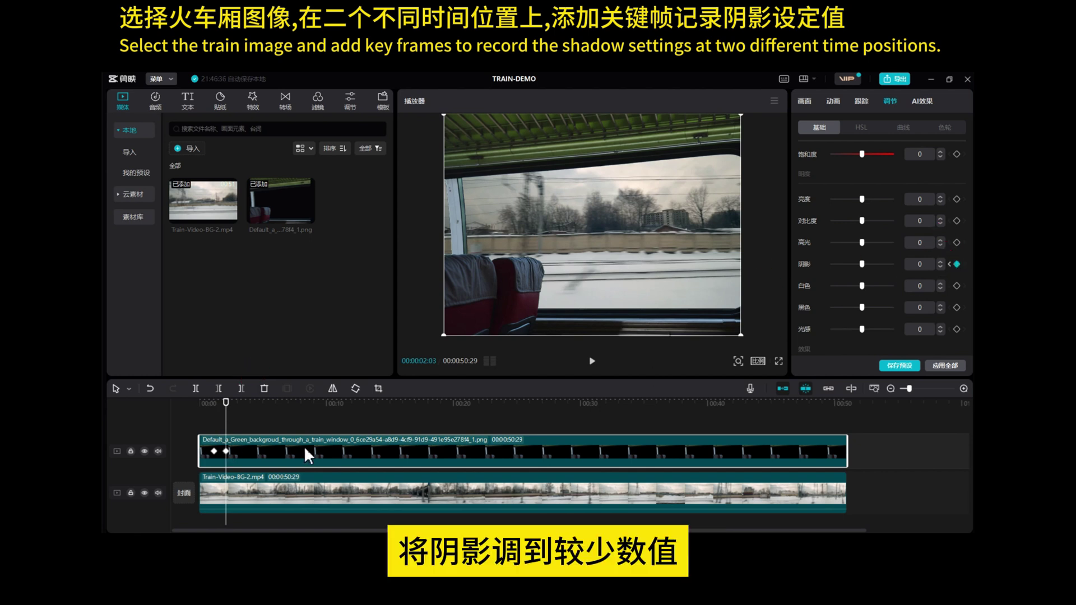
left_click_drag(864, 264, 837, 271)
left_click_drag(226, 418, 214, 418)
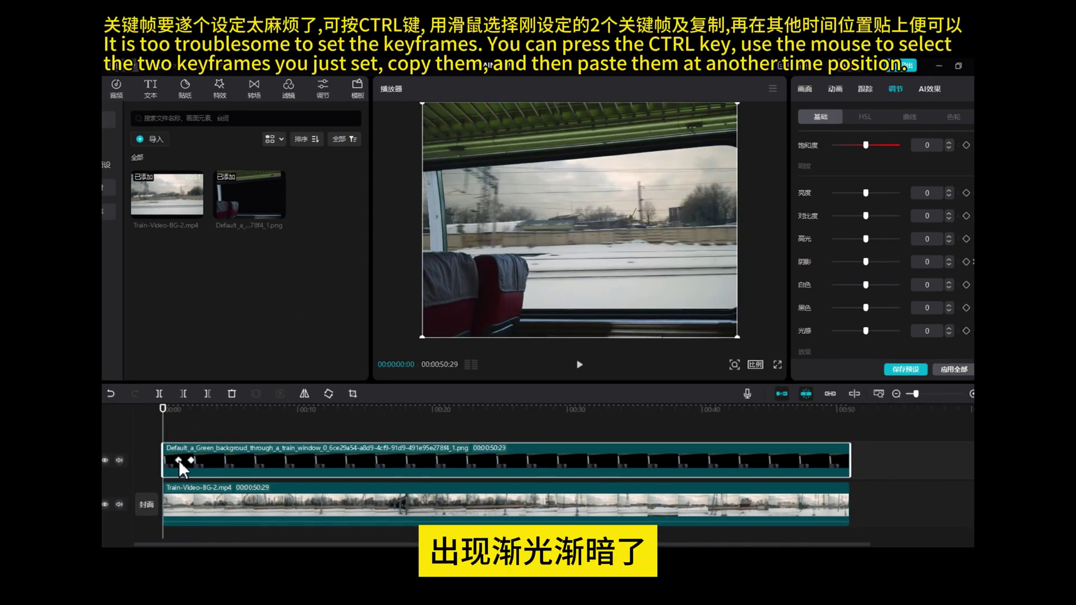
- Copy the two Shadows keyframes on the carriage clip and paste them at 00:00:03:14
left_click(215, 451)
left_click(190, 460, "ctrl")
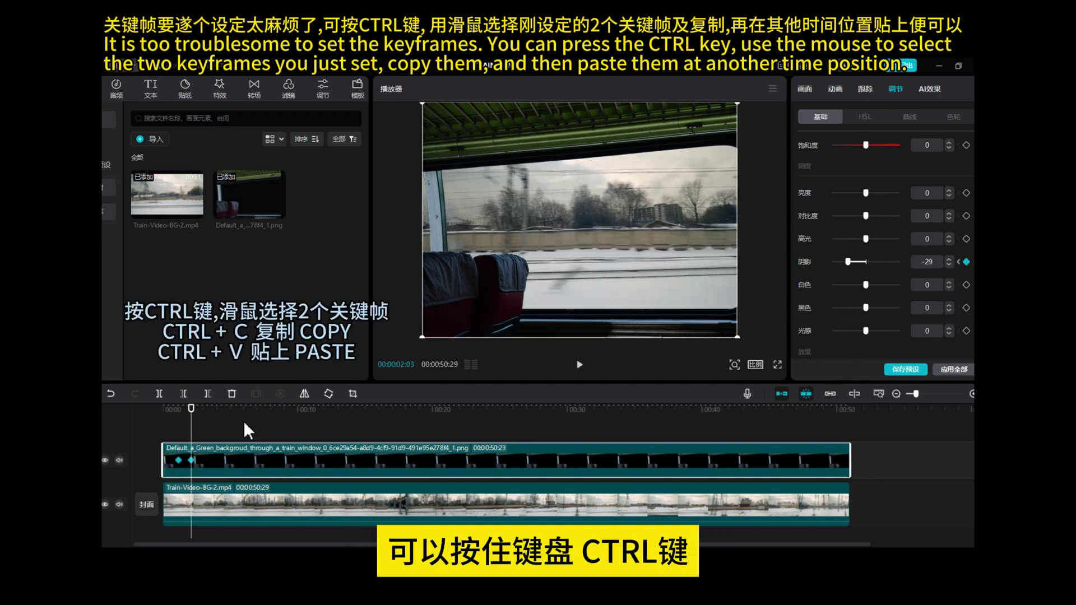
left_click(211, 411)
left_click_drag(212, 422, 210, 422)
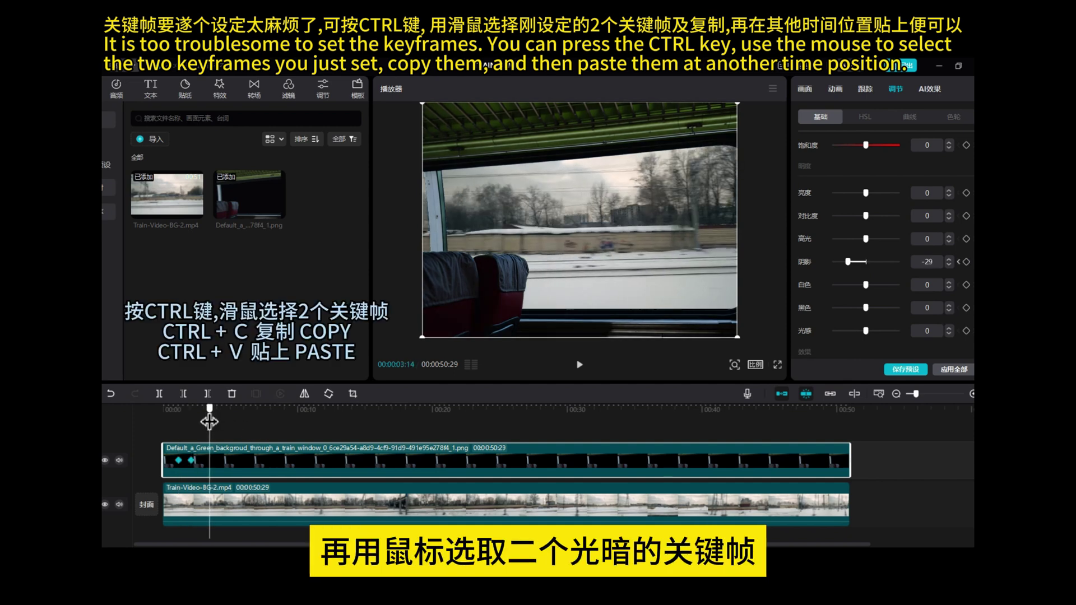
key("ctrl+v")
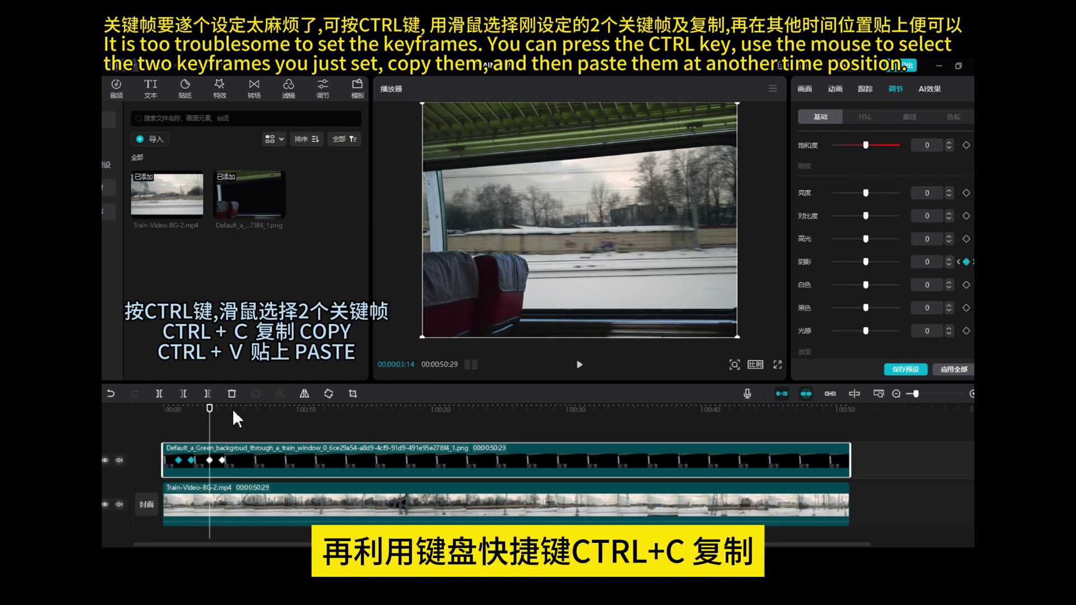
- Paste the keyframe pair again at 00:00:05:10 and at about 7 seconds on the carriage clip
left_click(234, 410)
key("ctrl+v")
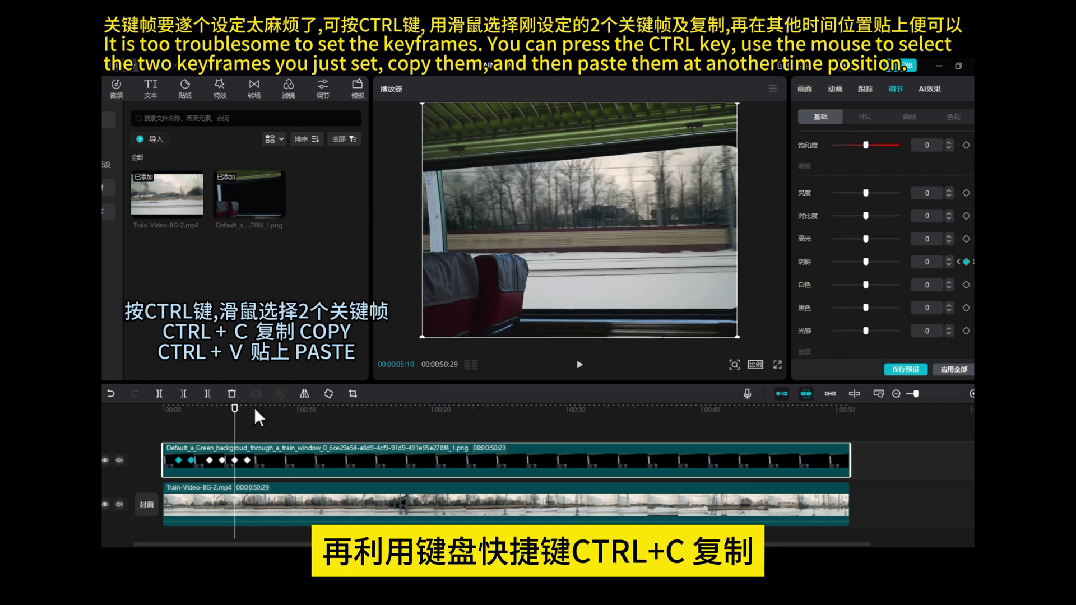
left_click(259, 418)
key("ctrl+v")
- Copy the batch of Shadows keyframes at the start of the carriage clip and paste it twice further along, the second time at 00:00:21:04
left_click_drag(244, 423, 176, 418)
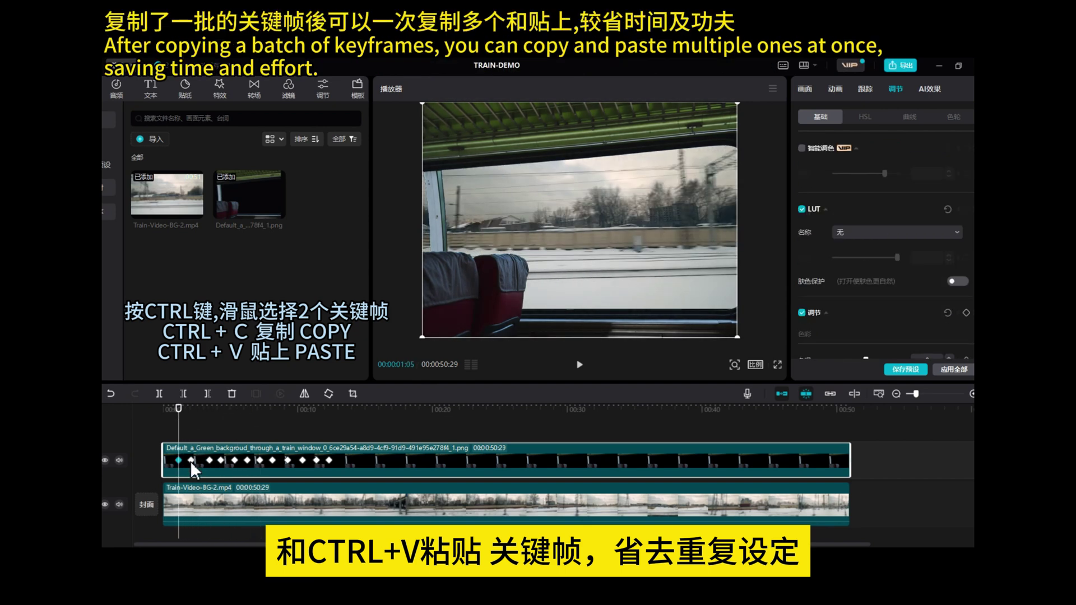
left_click(191, 460, "ctrl")
left_click(209, 460, "ctrl")
left_click(221, 460, "ctrl")
left_click(234, 460, "ctrl")
left_click(247, 460, "ctrl")
left_click(260, 460, "ctrl")
left_click(272, 461, "ctrl")
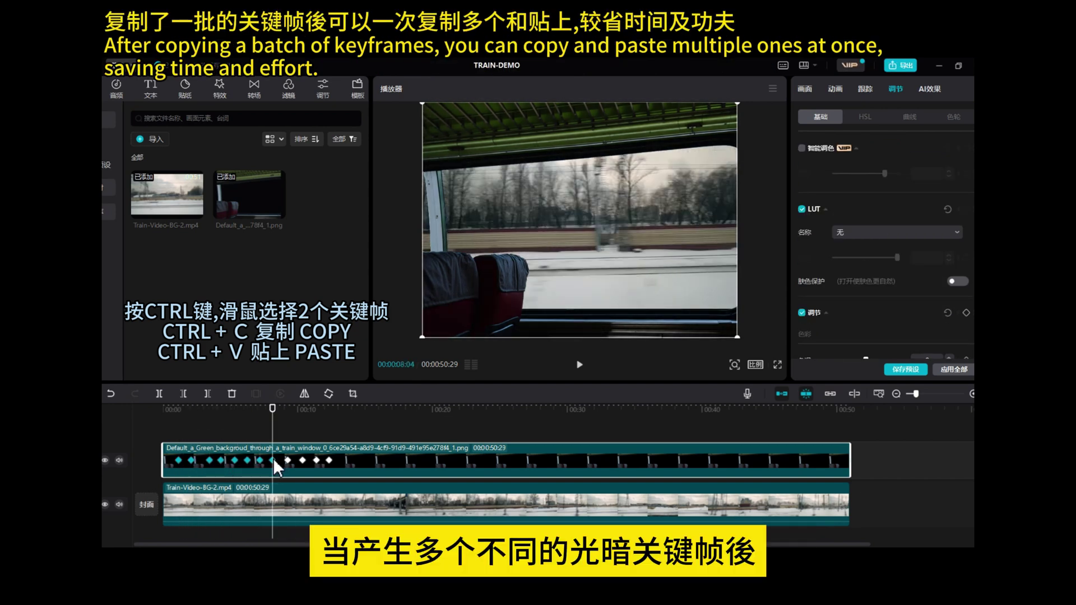
left_click(350, 432)
key("ctrl+v")
left_click(459, 409)
key("ctrl+v")
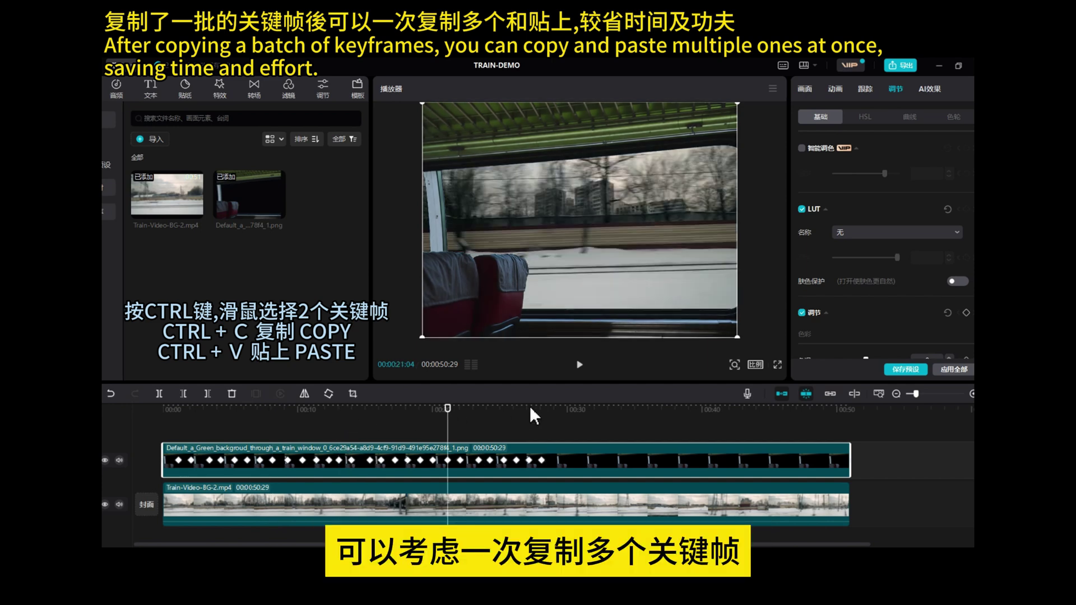
- Paste the keyframe batch repeatedly over the remaining part of the carriage clip up to its end
left_click(554, 422)
key("ctrl+v")
left_click(654, 408)
key("ctrl+v")
left_click(751, 422)
key("ctrl+v")
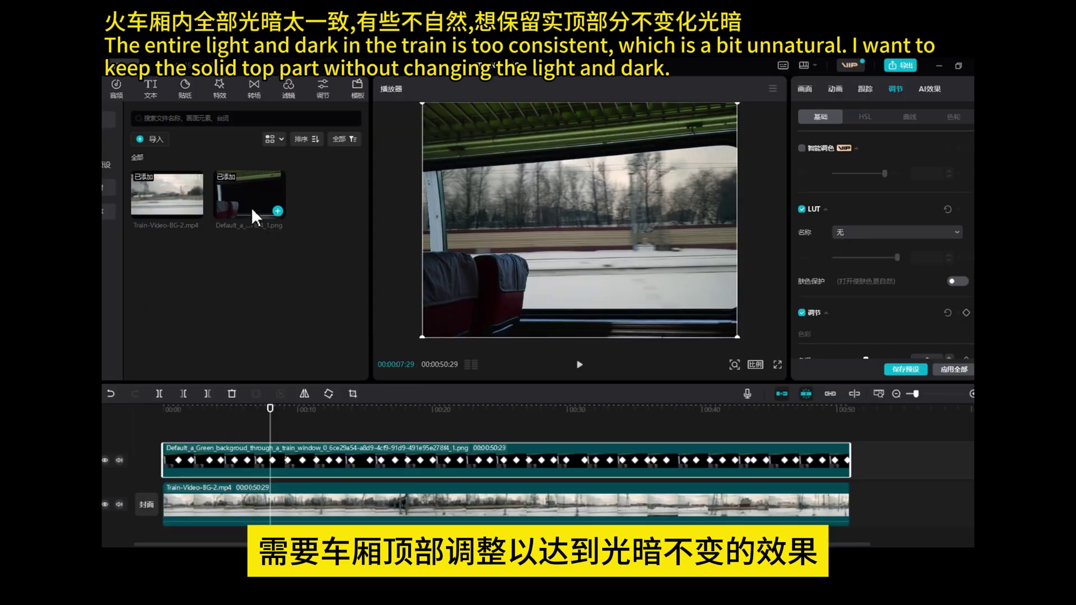
- Add a second carriage image clip of 00:00:50:29 on the top track and give it a linear mask positioned at X 22, Y 337
left_click_drag(251, 207, 850, 484)
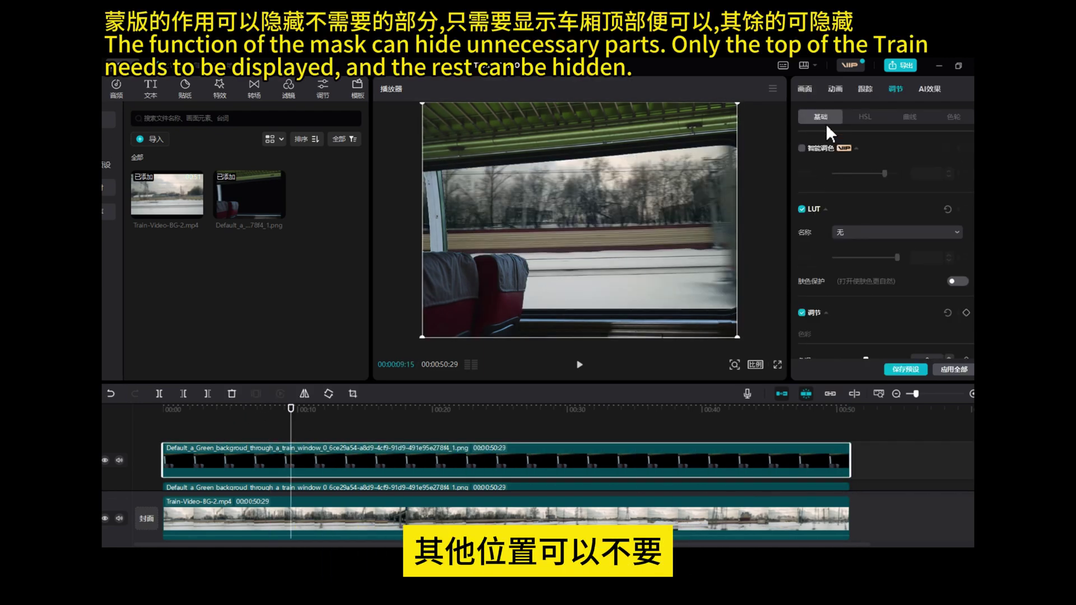
left_click(811, 91)
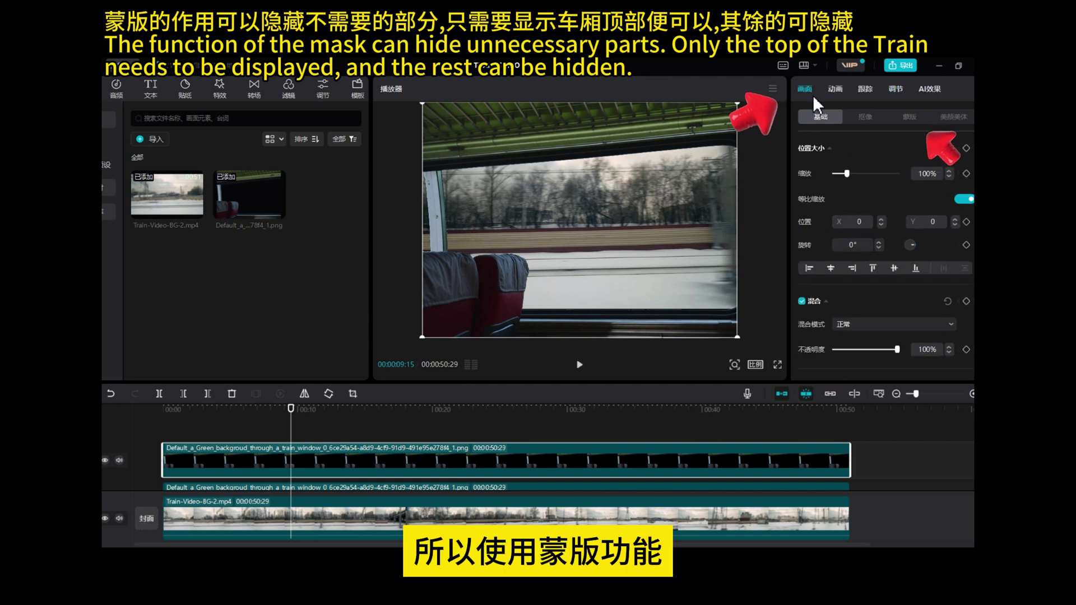
left_click(907, 116)
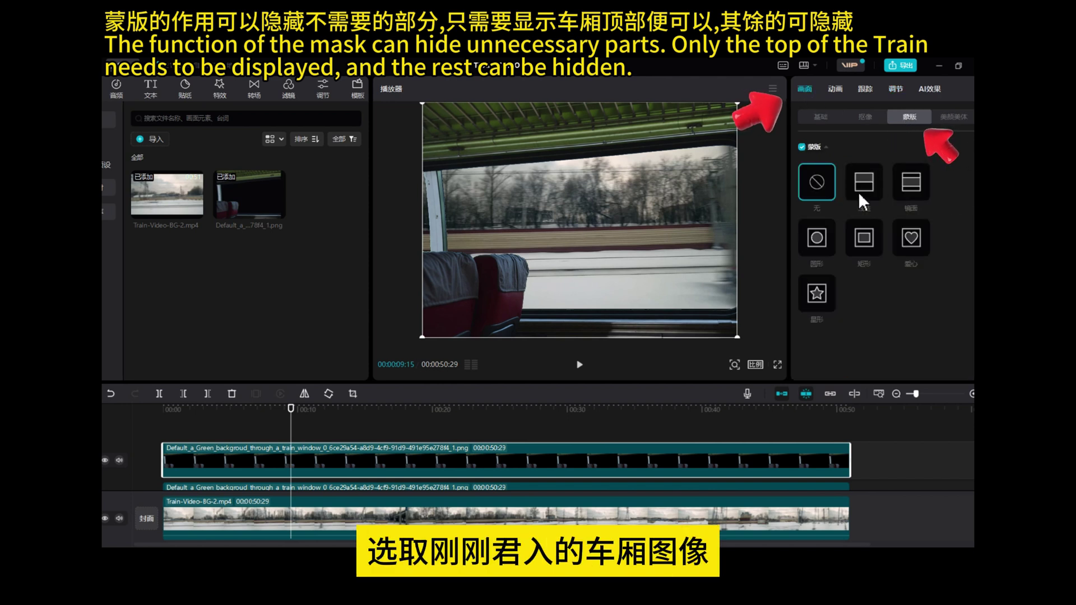
left_click(860, 190)
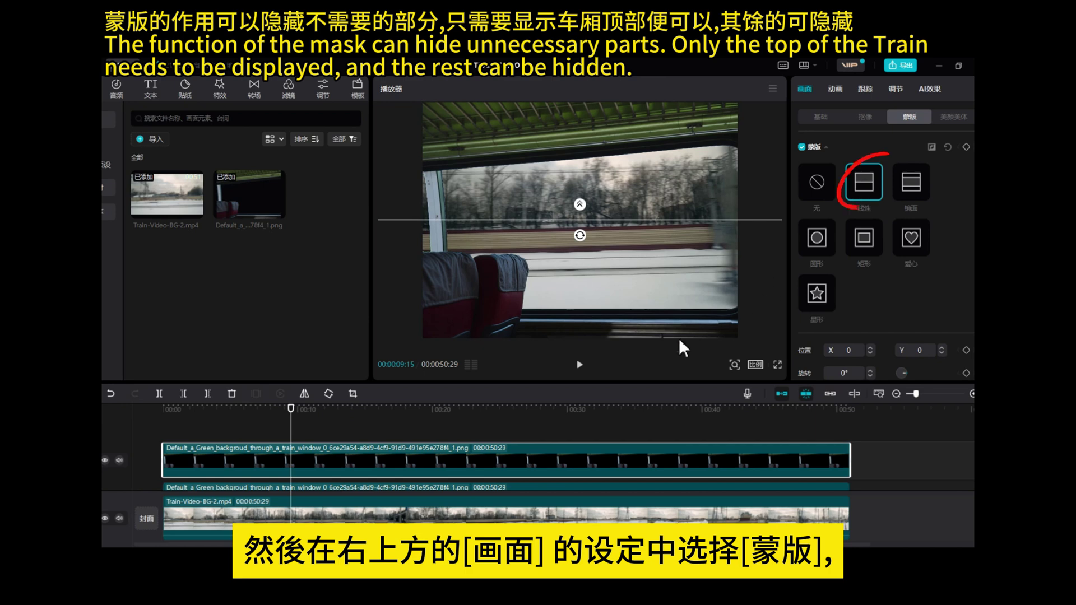
left_click_drag(293, 418, 317, 420)
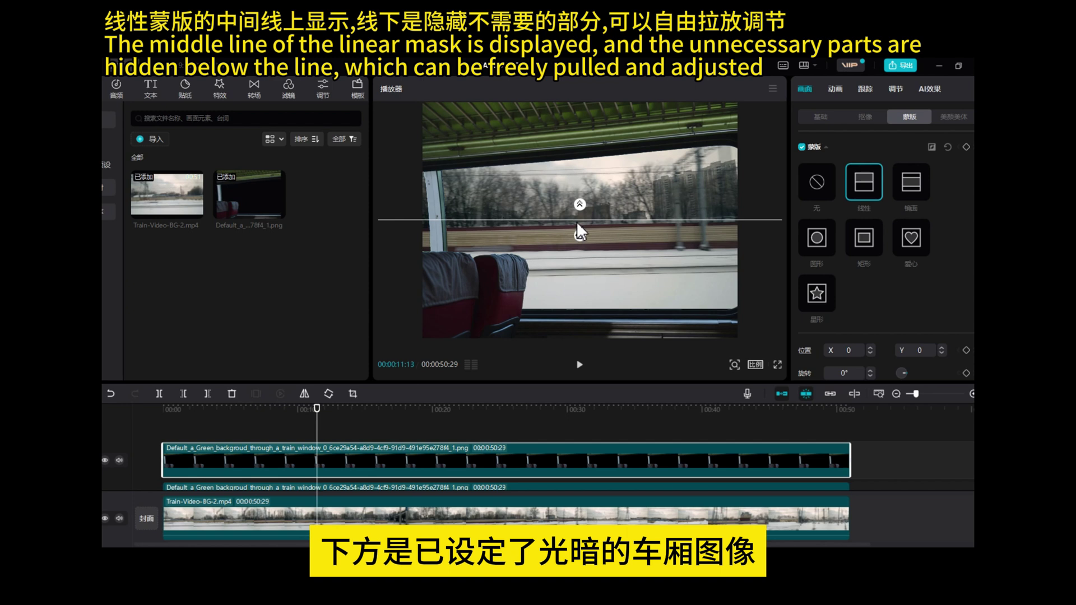
left_click_drag(584, 218, 587, 167)
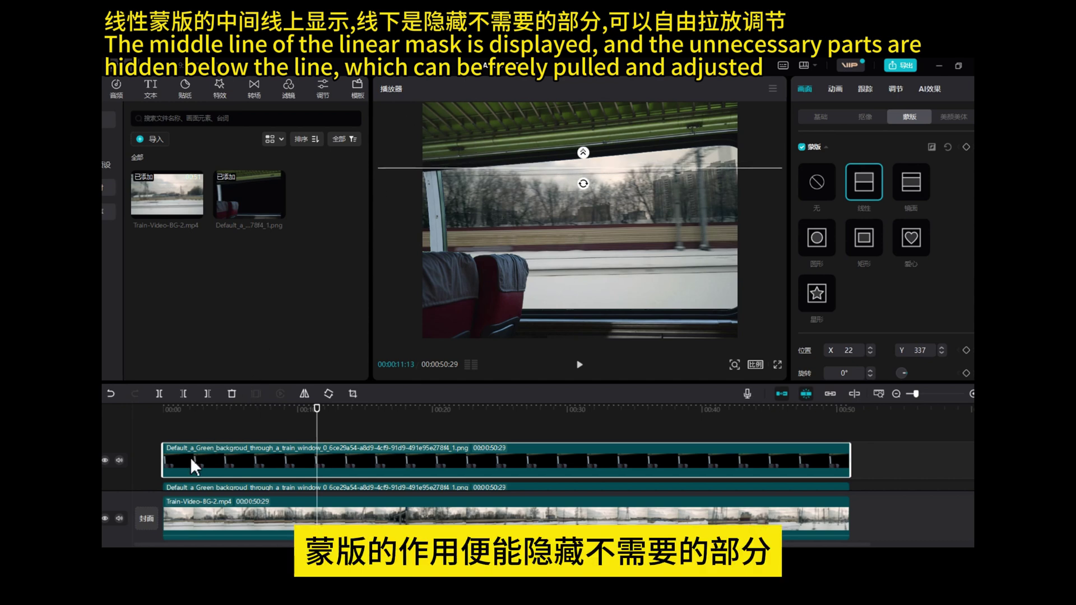
- Hide and show the lower carriage image track and the scenery track to check what each layer contributes
left_click(105, 485)
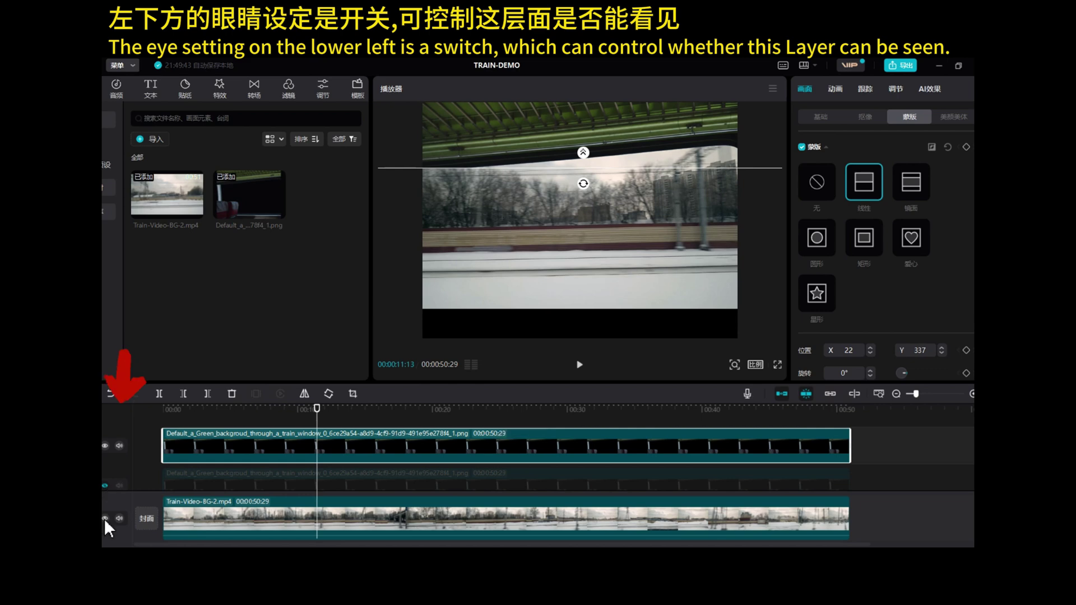
left_click(104, 519)
left_click(104, 519)
left_click(104, 486)
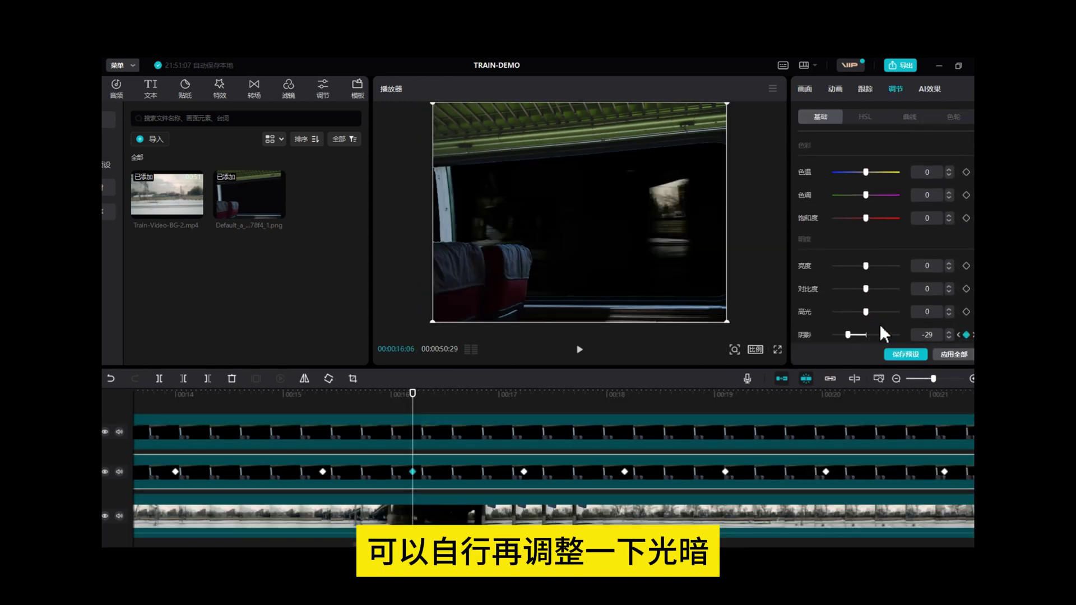
- Combine both carriage image clips and the Train-Video-BG-2.mp4 clip into one new compound clip
scroll(880, 324, "down", 2)
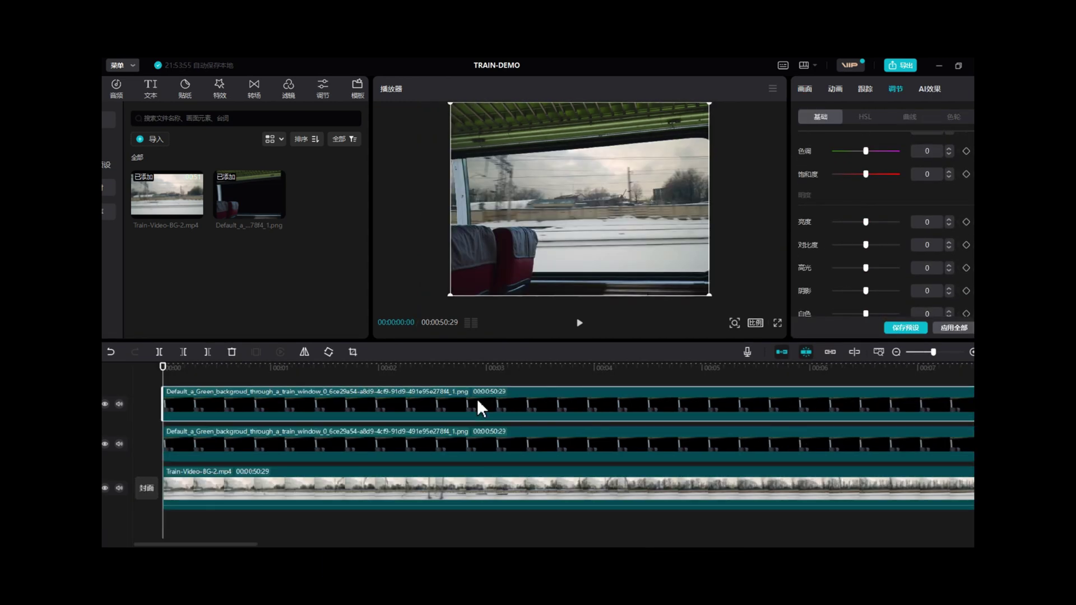
left_click(376, 445)
left_click(376, 474)
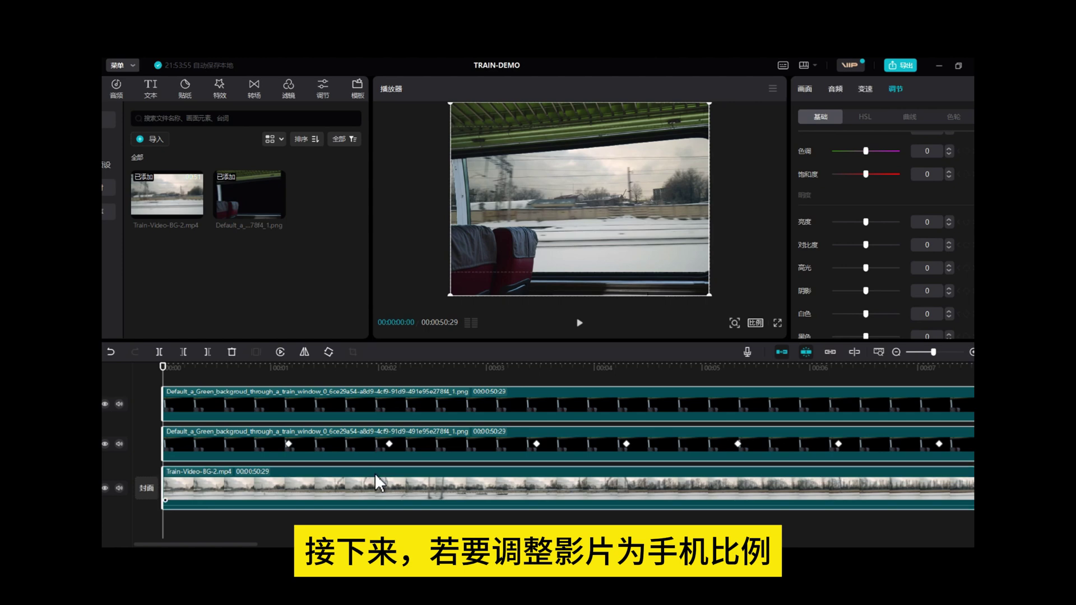
right_click(407, 398)
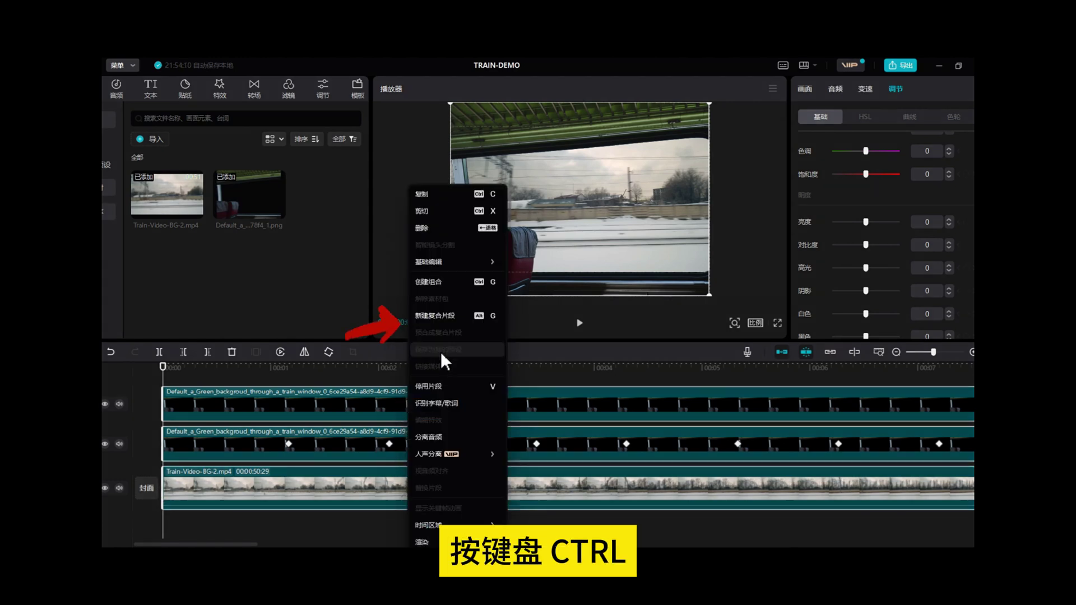
left_click(452, 314)
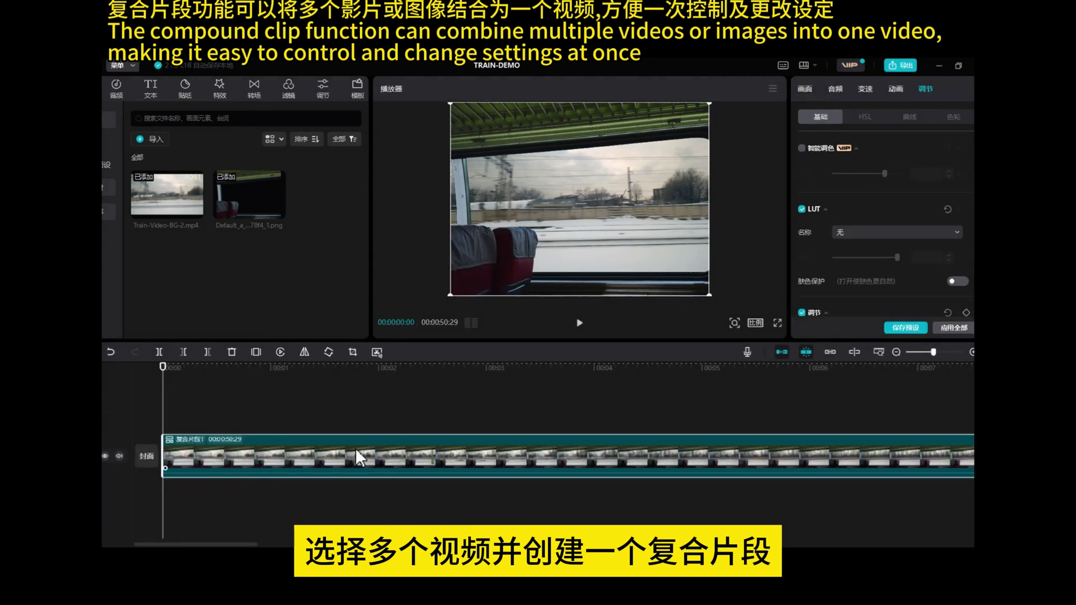
- Set the project's aspect ratio to 9:16, enlarge the compound clip to 192% and align its left edge with the frame at X 997
left_click_drag(589, 343, 589, 414)
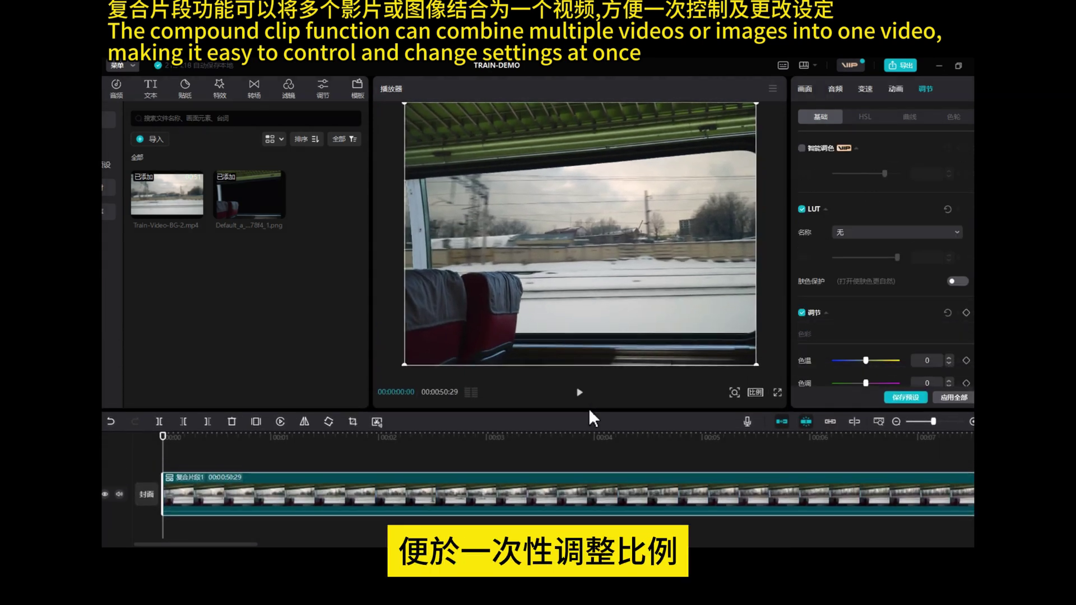
left_click(754, 392)
left_click(796, 490)
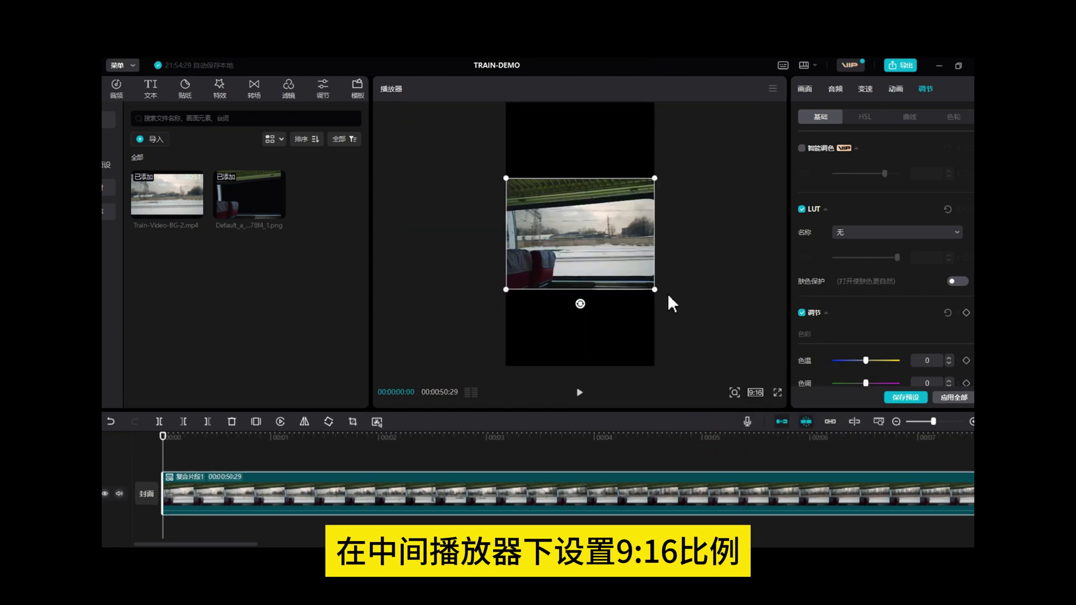
left_click_drag(659, 291, 735, 364)
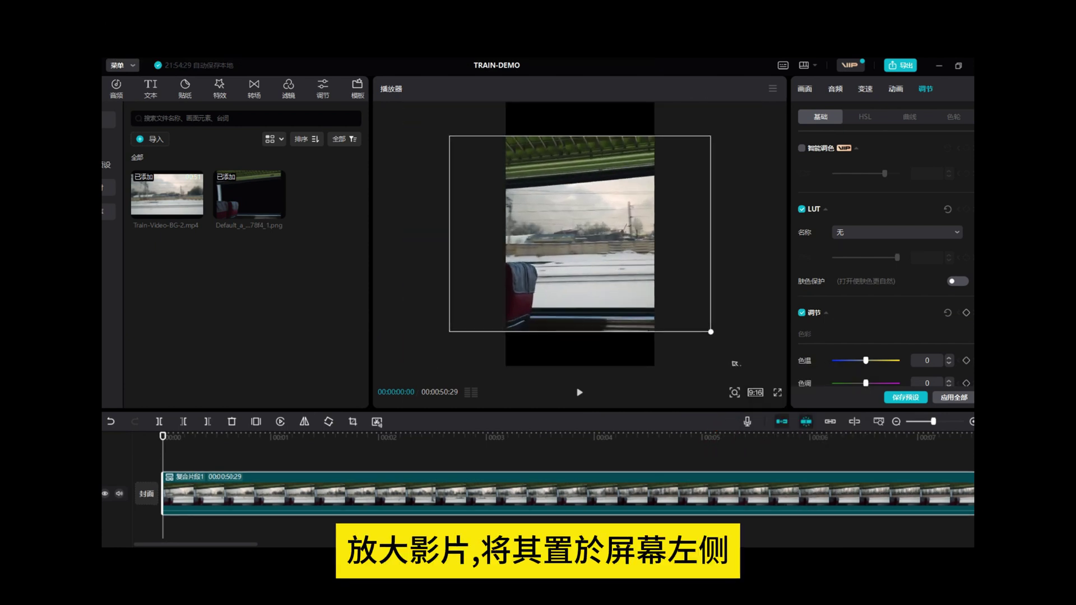
left_click_drag(452, 331, 422, 346)
left_click_drag(526, 262, 600, 254)
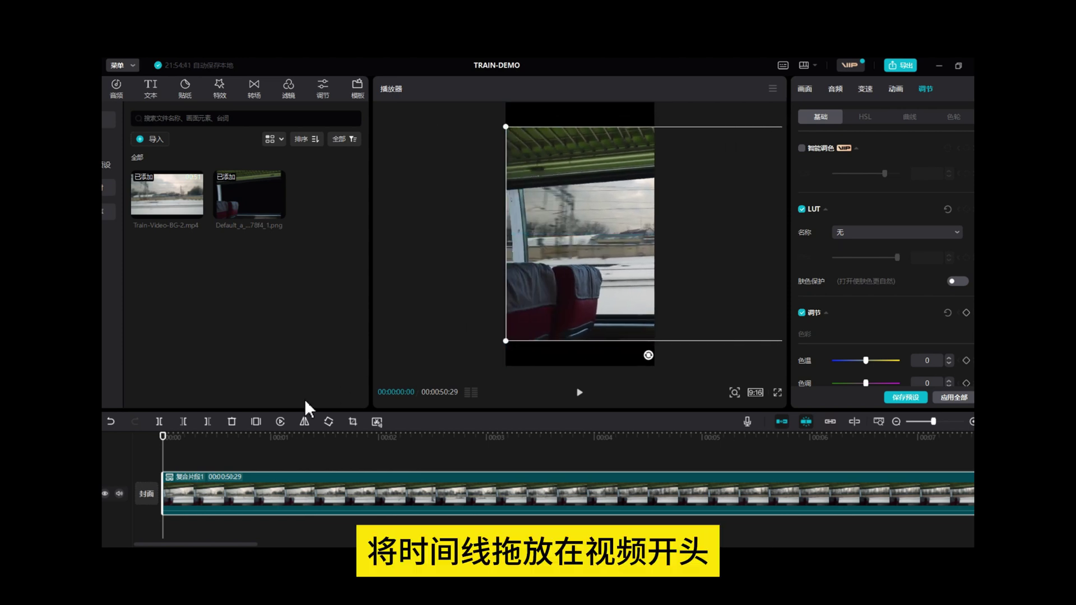
- Add a position and size (位置大小) keyframe at the start of the compound clip
left_click_drag(176, 447, 317, 450)
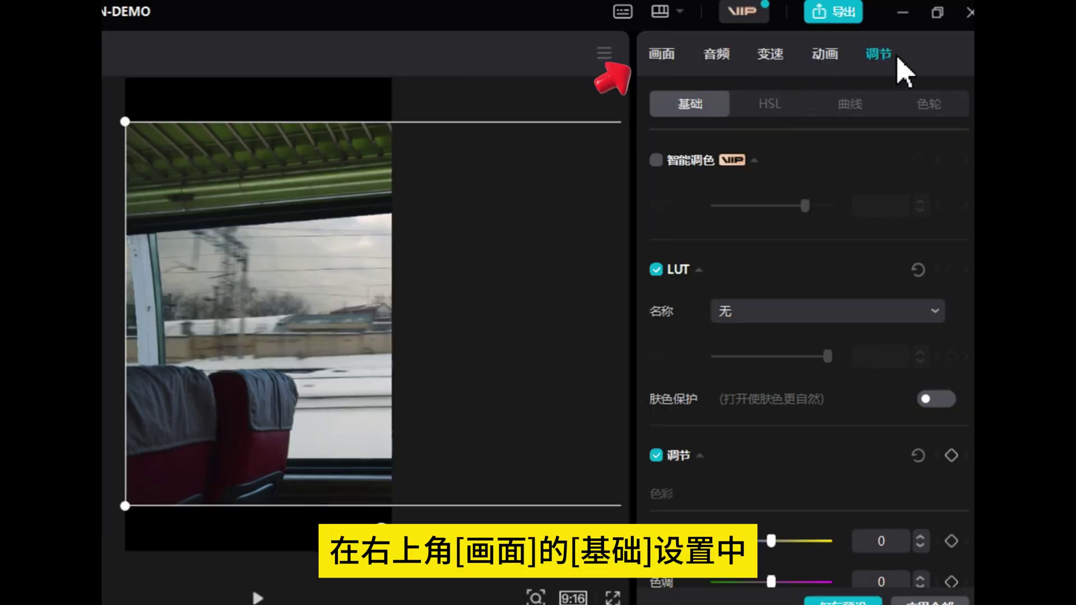
left_click(663, 57)
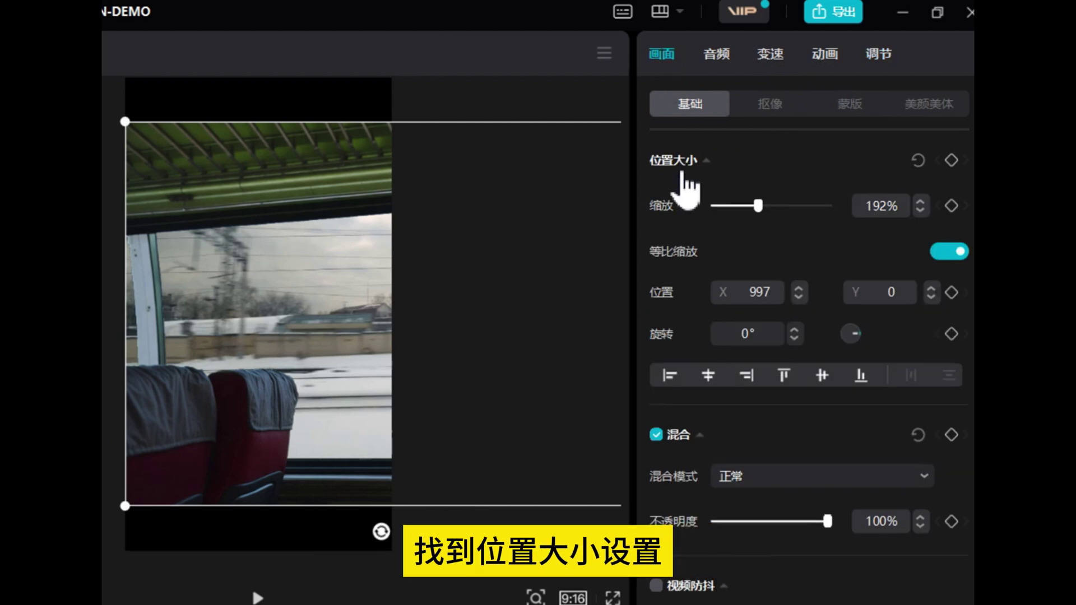
left_click(952, 160)
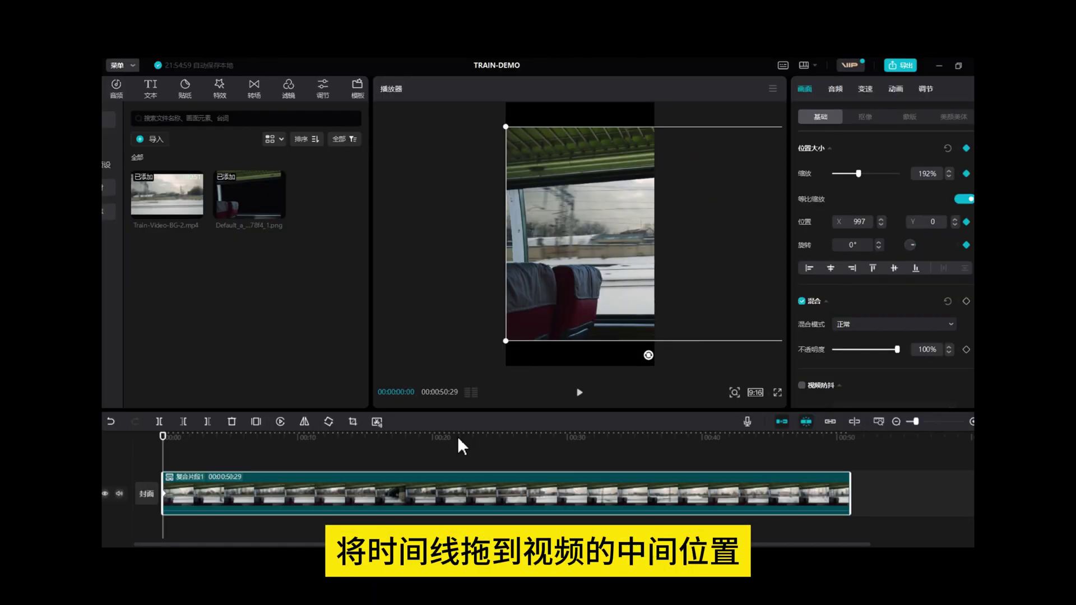
- Keyframe the compound clip shifted left in the frame at 00:00:21:29, and shifted back right at the end of the clip
left_click(459, 436)
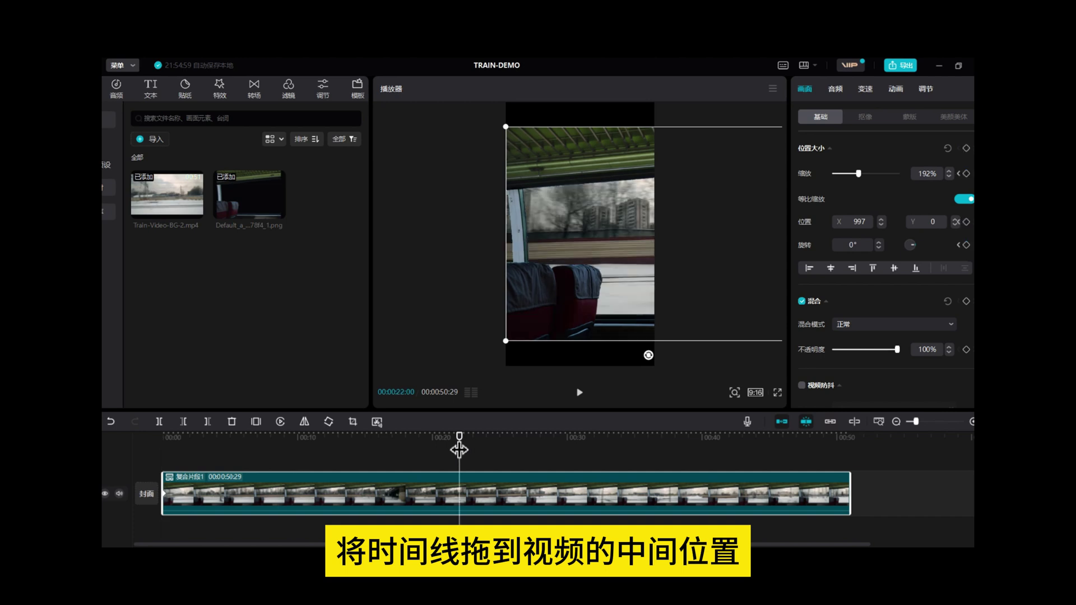
left_click_drag(636, 264, 543, 264)
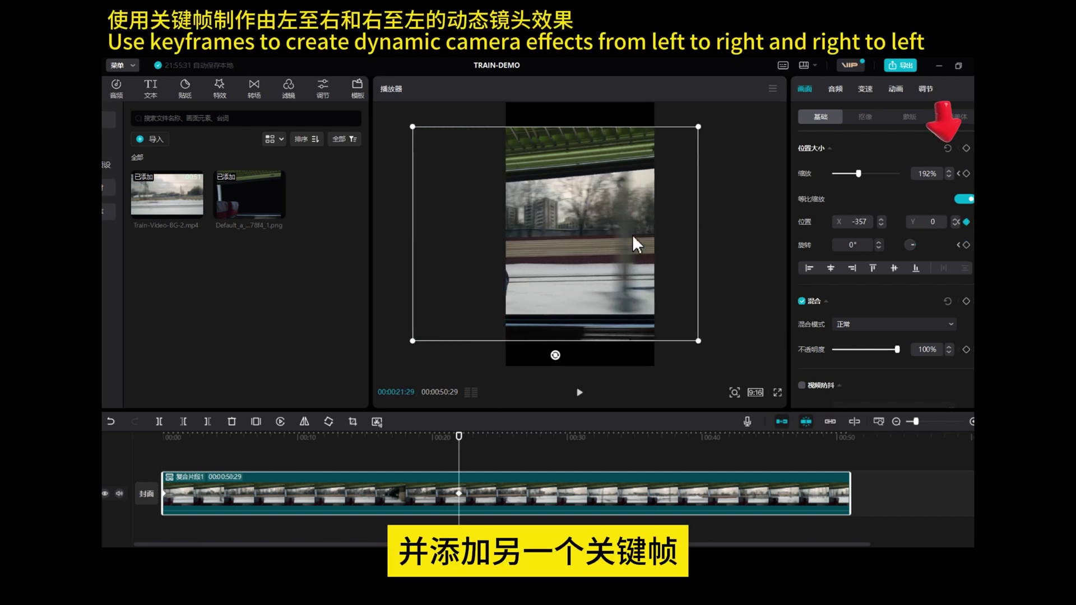
left_click_drag(648, 244, 608, 244)
left_click(966, 149)
left_click_drag(459, 446, 852, 479)
left_click_drag(522, 248, 647, 245)
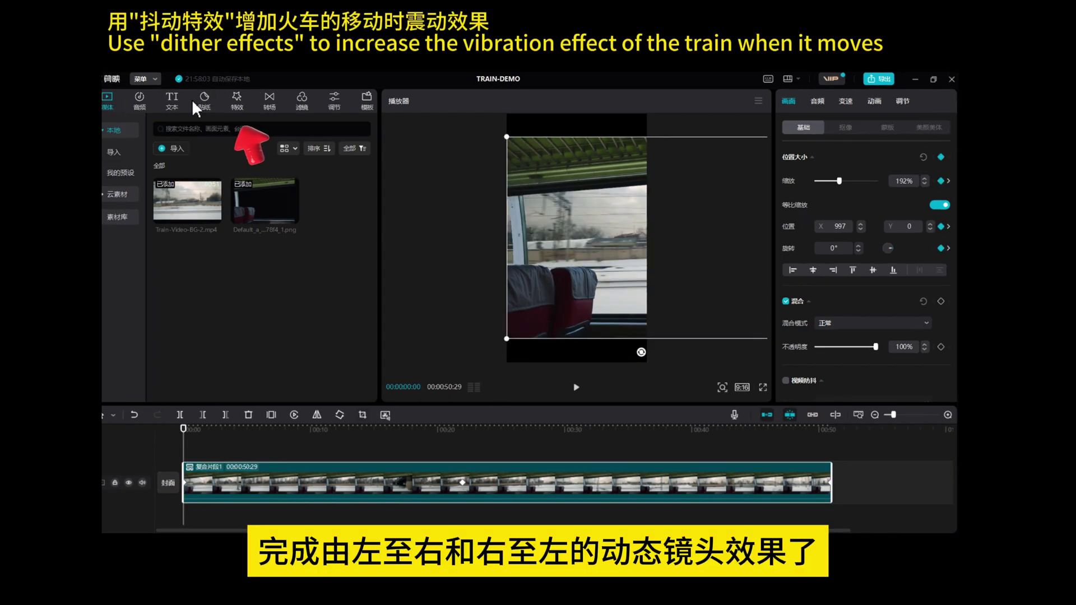
- Search the screen effects for 抖动 and apply 放映机抖动 over the whole length of the compound clip
left_click(237, 104)
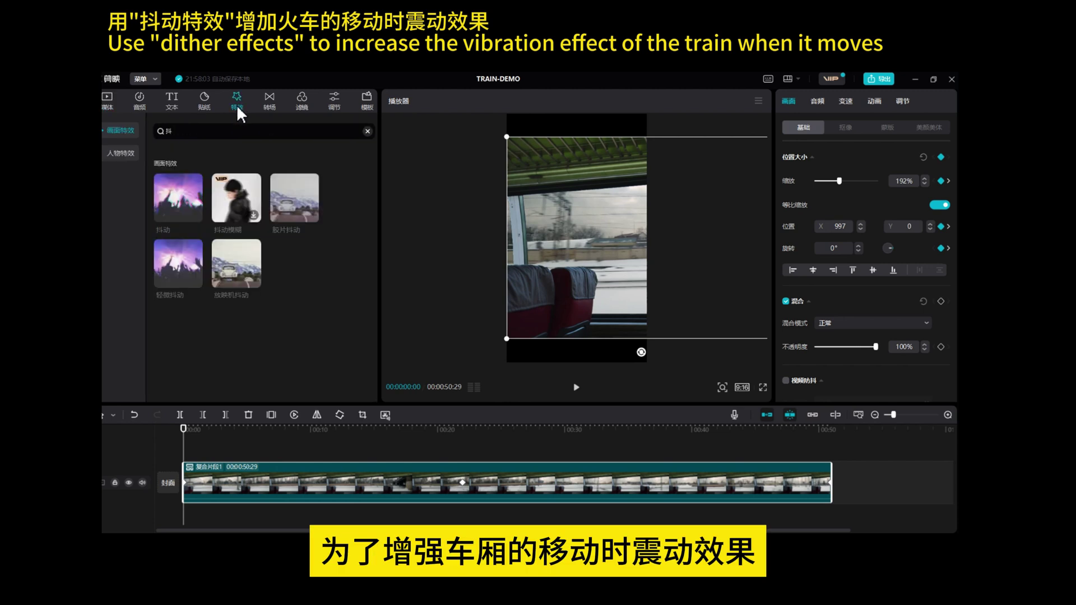
left_click(368, 132)
left_click(212, 130)
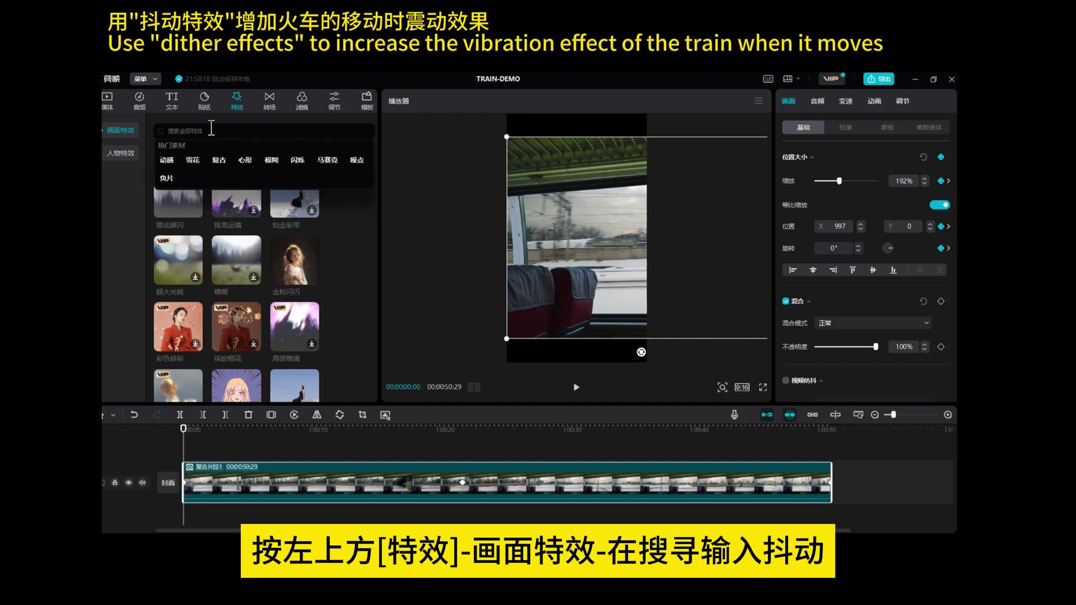
type("抖动")
key("Return")
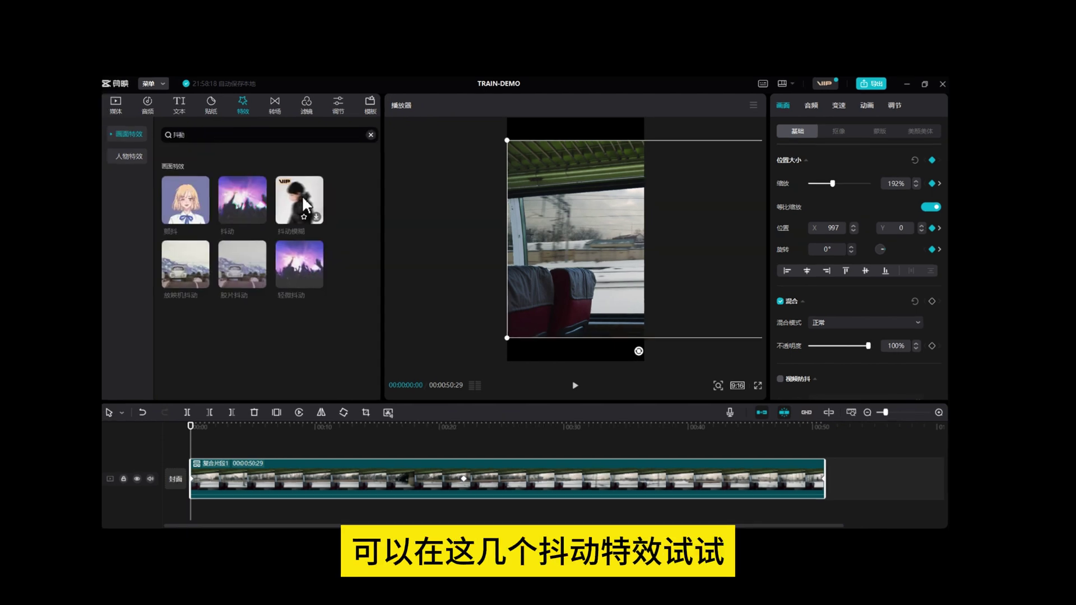
left_click_drag(208, 267, 820, 462)
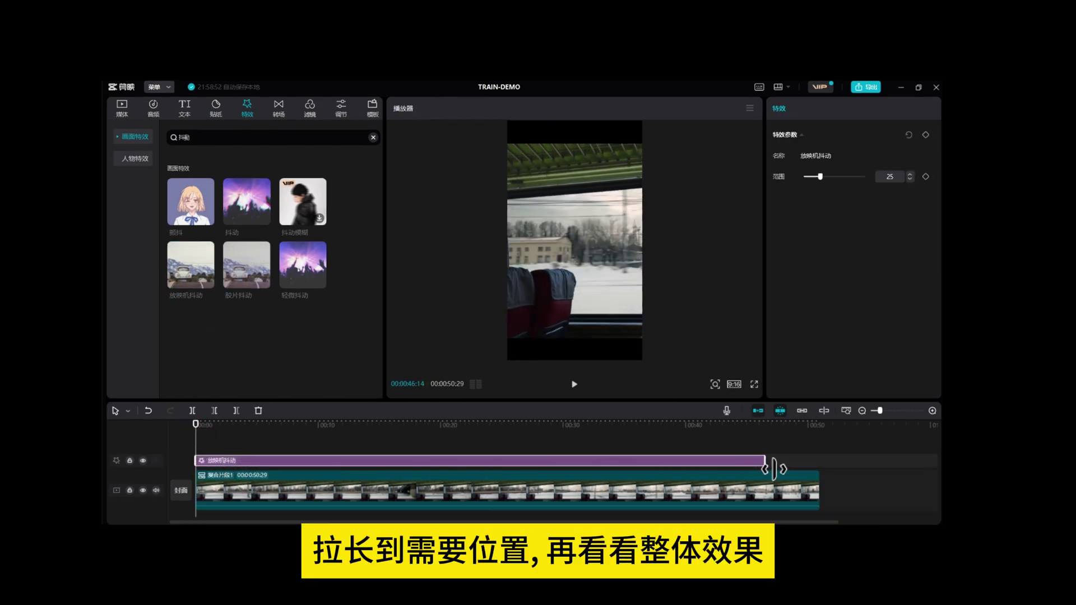
- Play back the shaking effect briefly and lower its 范围 value slightly
left_click(574, 384)
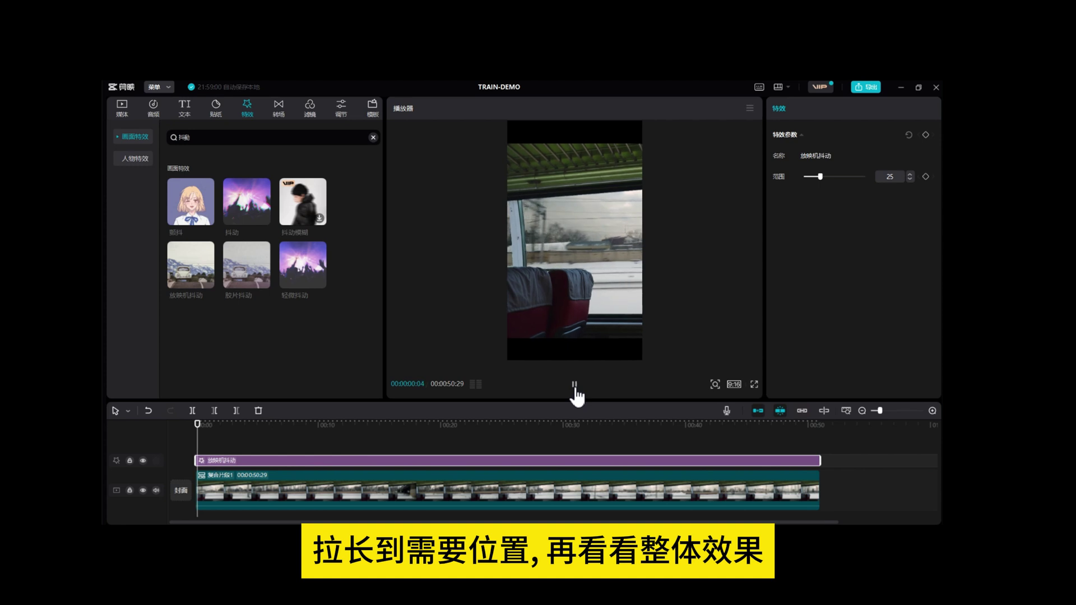
left_click(574, 384)
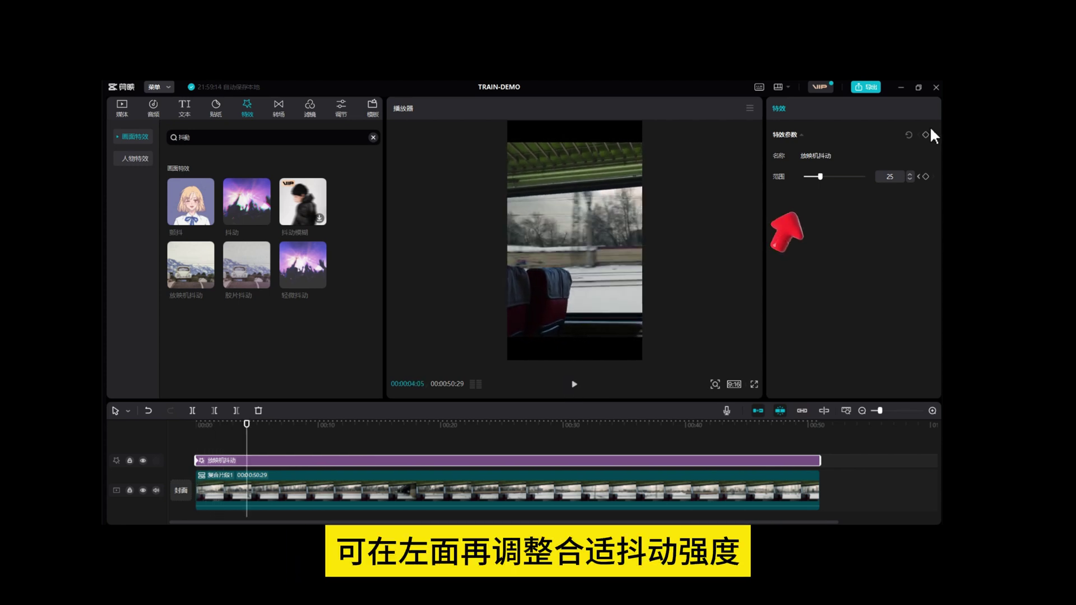
left_click_drag(818, 176, 813, 177)
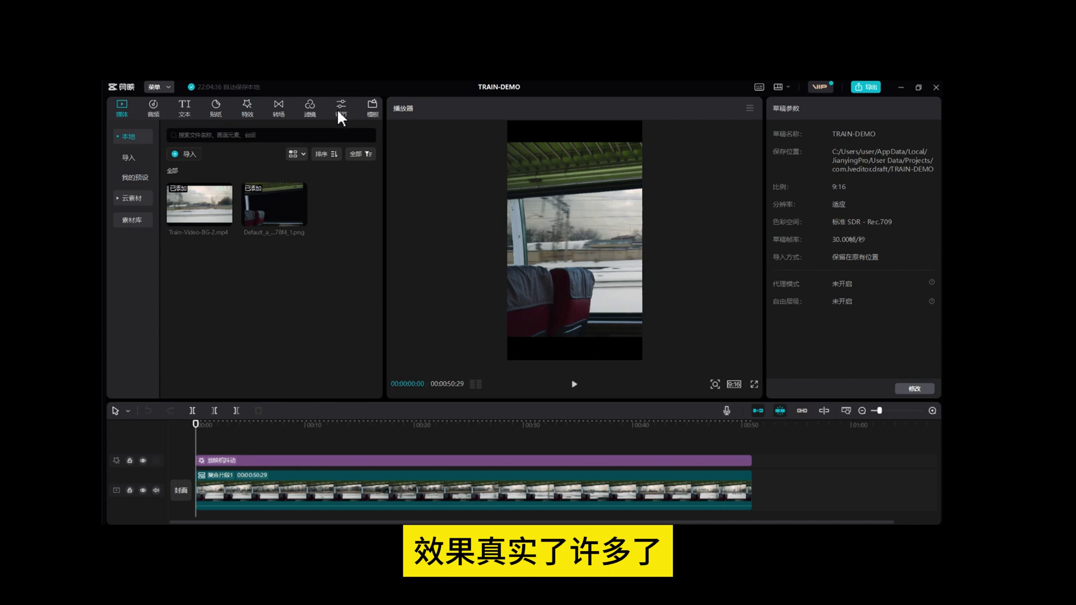
- Add the 夏日风吟 filter, stretch it over the entire video and scrub through the result
left_click(310, 108)
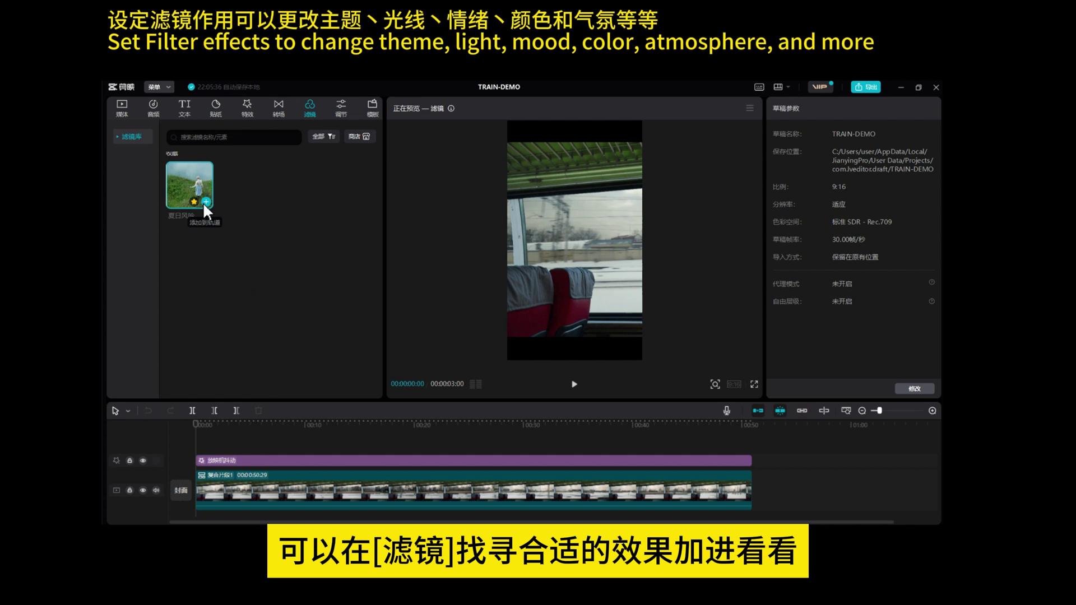
left_click(203, 202)
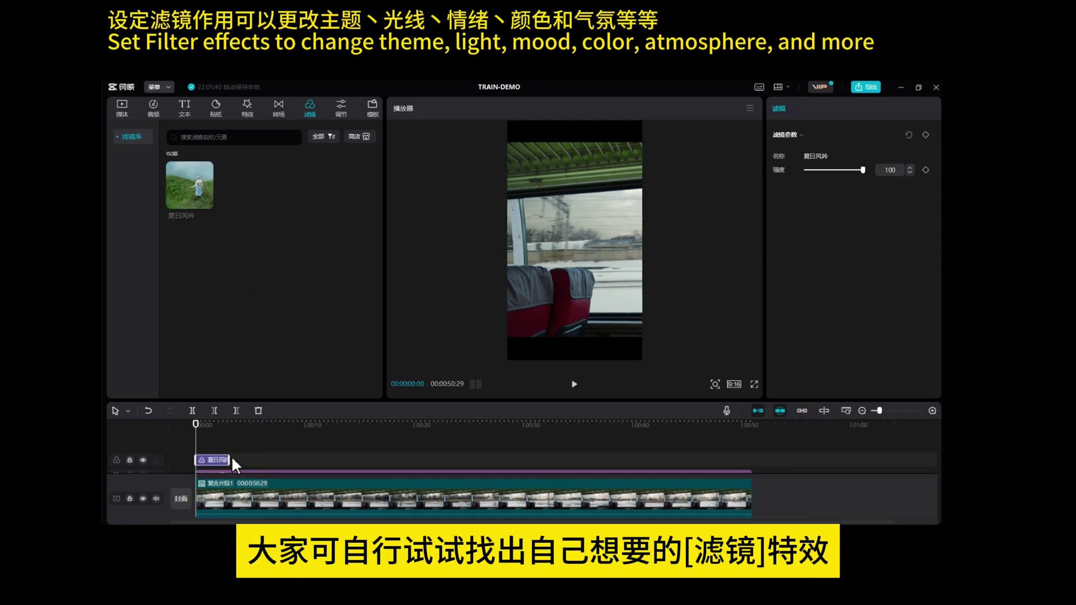
left_click_drag(238, 458, 752, 487)
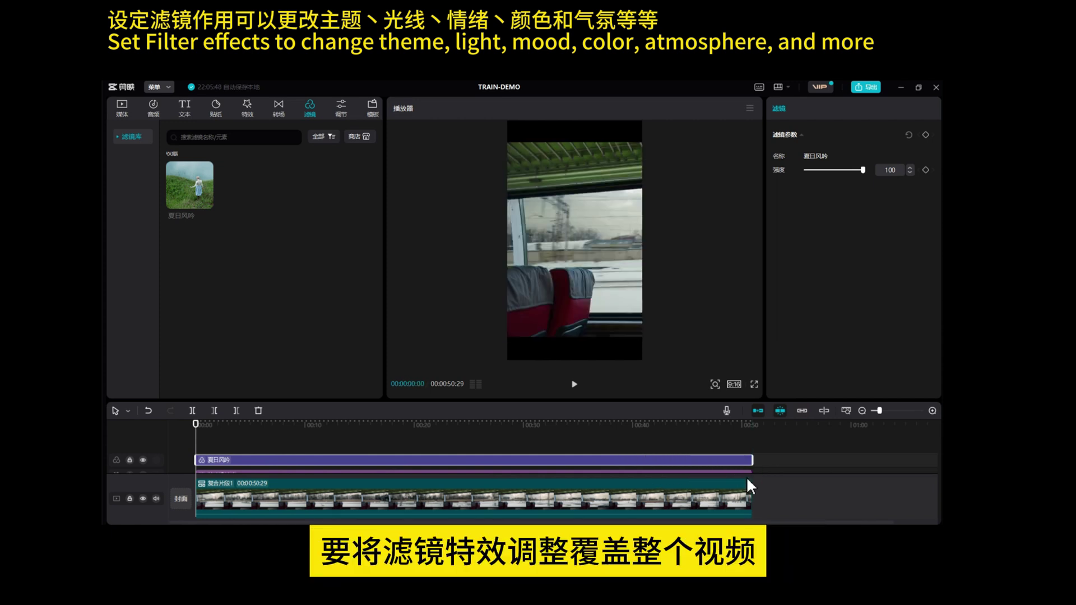
left_click_drag(286, 438, 449, 457)
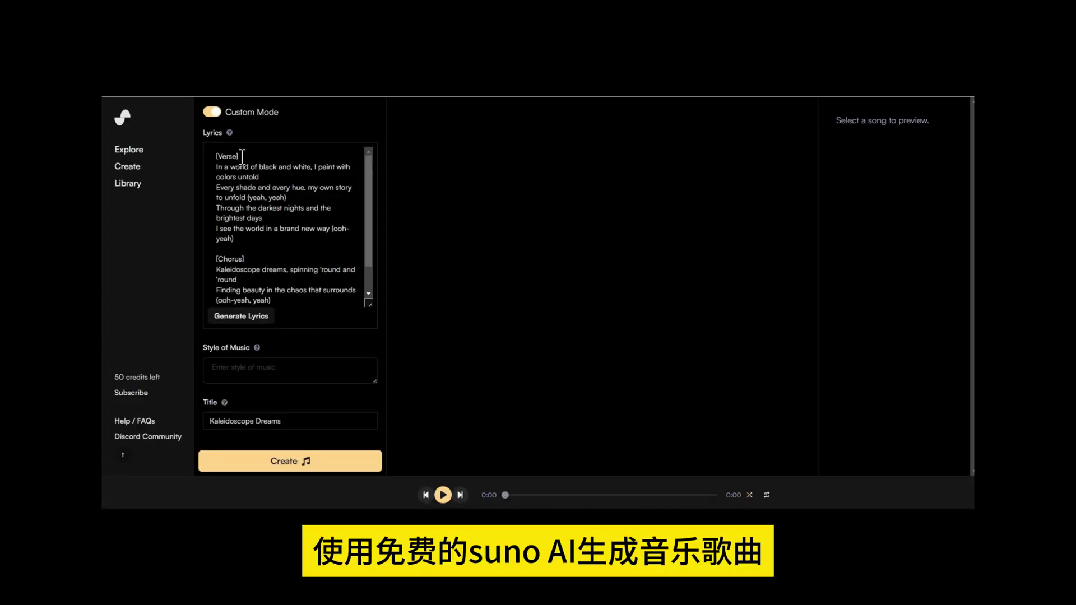
- Switch to Suno AI and read through the verse and chorus of the Kaleidoscope Dreams lyrics
left_click(242, 156)
left_click_drag(243, 177, 247, 177)
scroll(267, 211, "down", 1)
scroll(267, 212, "up", 1)
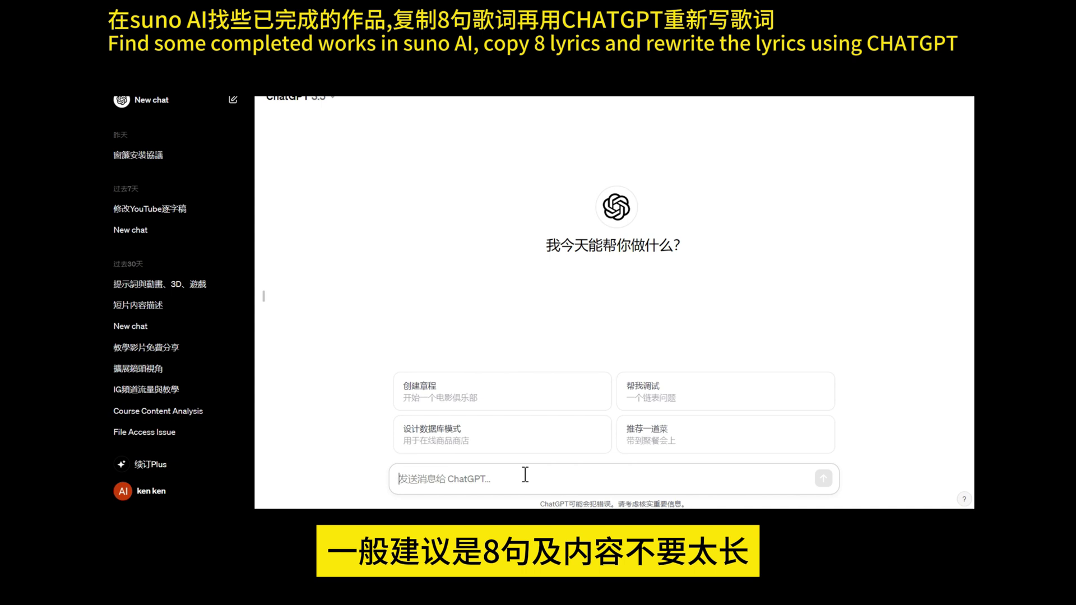
- Switch to ChatGPT and submit a prompt with the example lyrics, asking for eight light lines about train-window scenery and a suggested music style
key("ctrl+v")
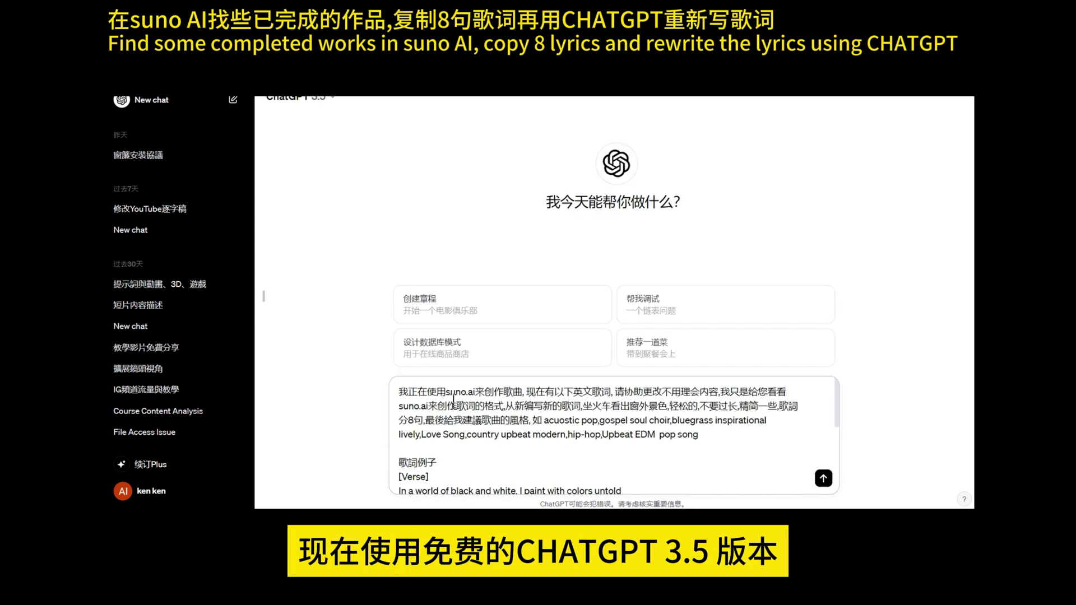
left_click(824, 479)
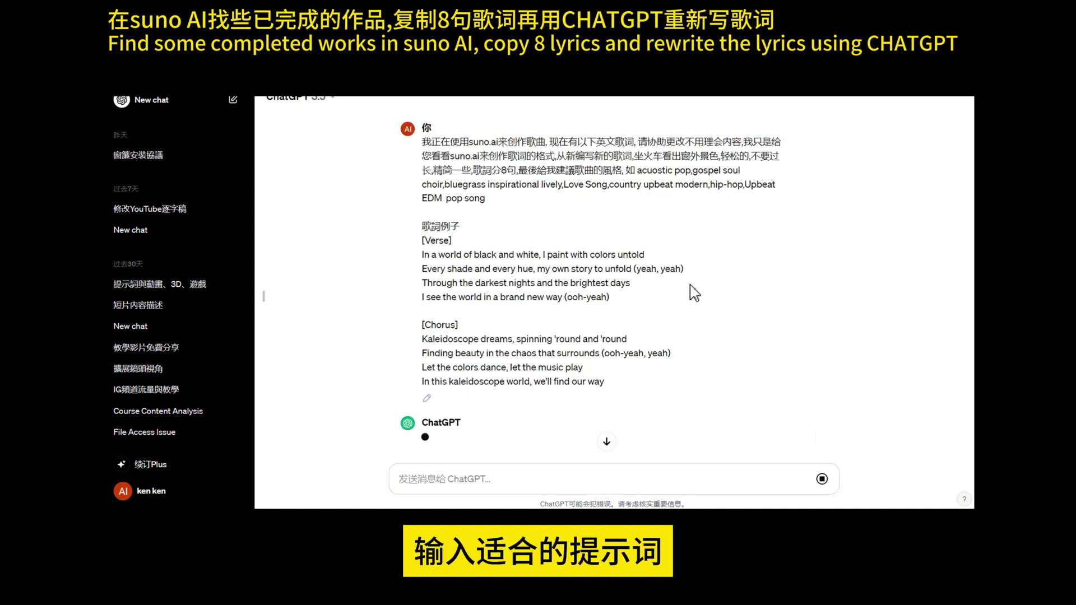
scroll(694, 291, "down", 3)
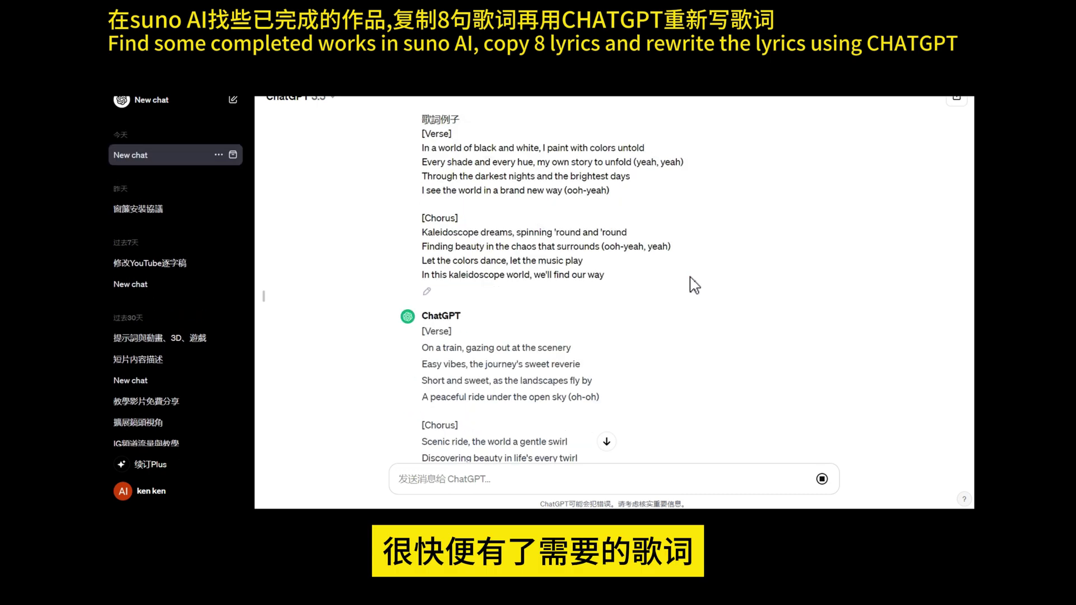
scroll(695, 286, "down", 1)
- Request the lyrics in Chinese, followed by a new version without 短短八句描绘风光 and with a song title added at the end
type("請用中文歌詞")
triple_click(427, 479)
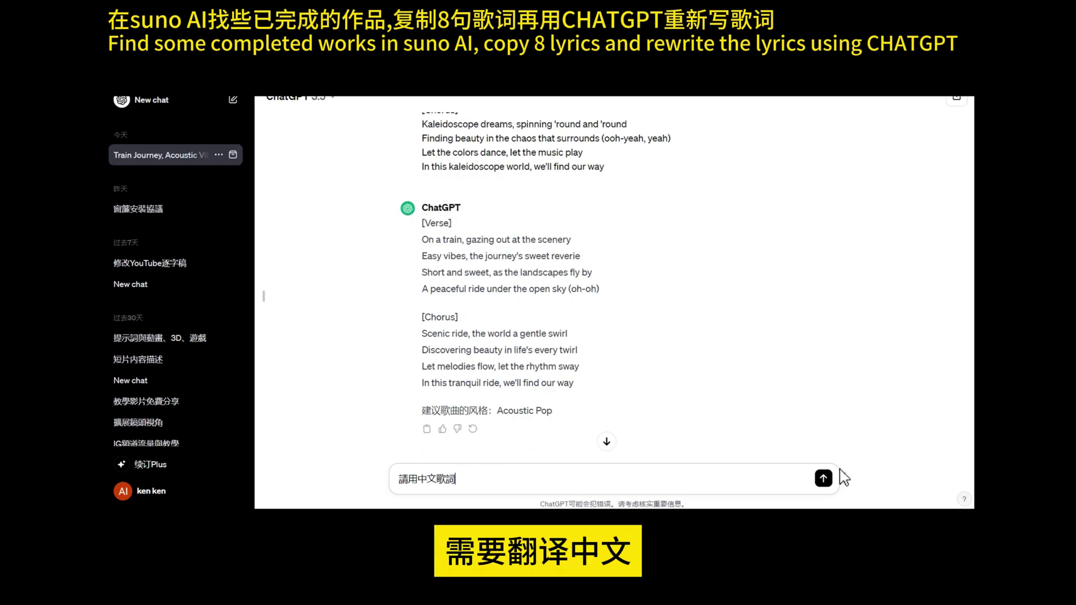
left_click(823, 478)
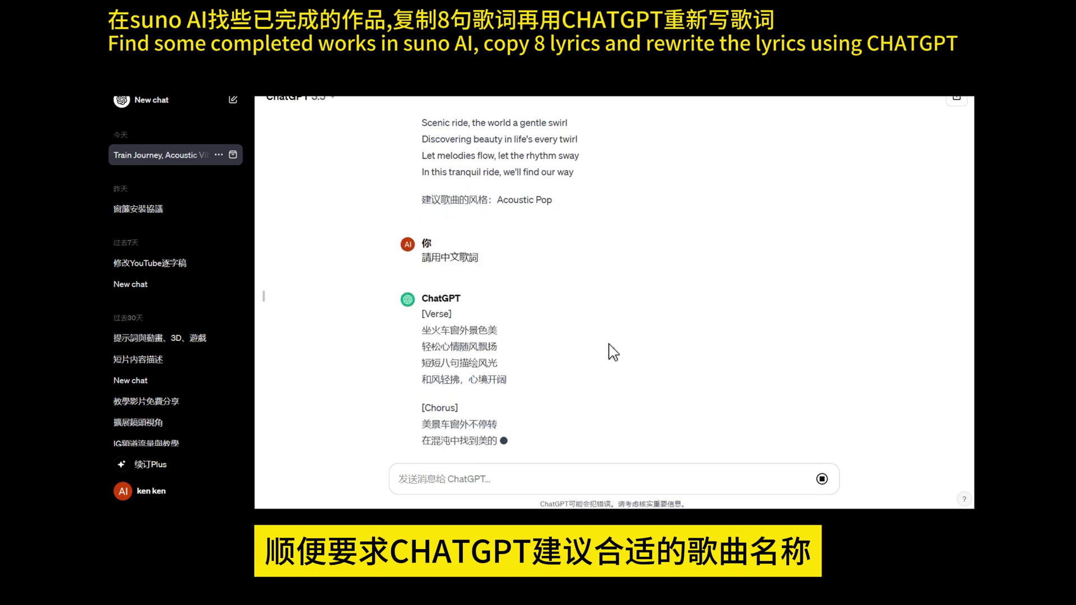
type("再給我創作,不要有短短八句描绘风光,最後加入這首的歌曲名")
key("Return")
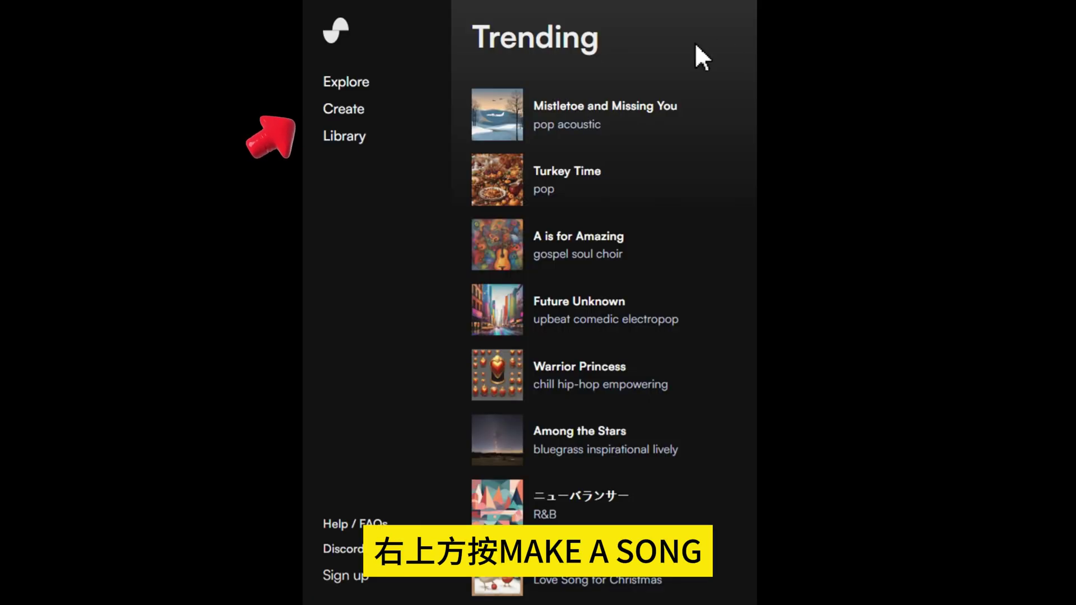
- In Suno, generate a song in custom mode from the copied Chinese lyrics, with the style Acoustic Pop and the title 梦幻列车
left_click(359, 109)
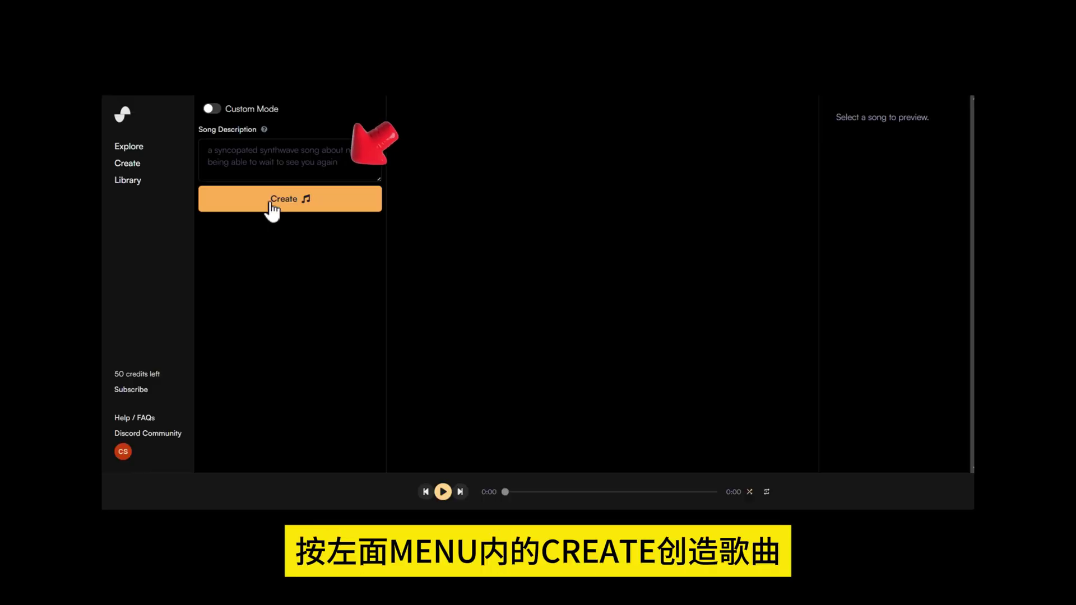
left_click(212, 110)
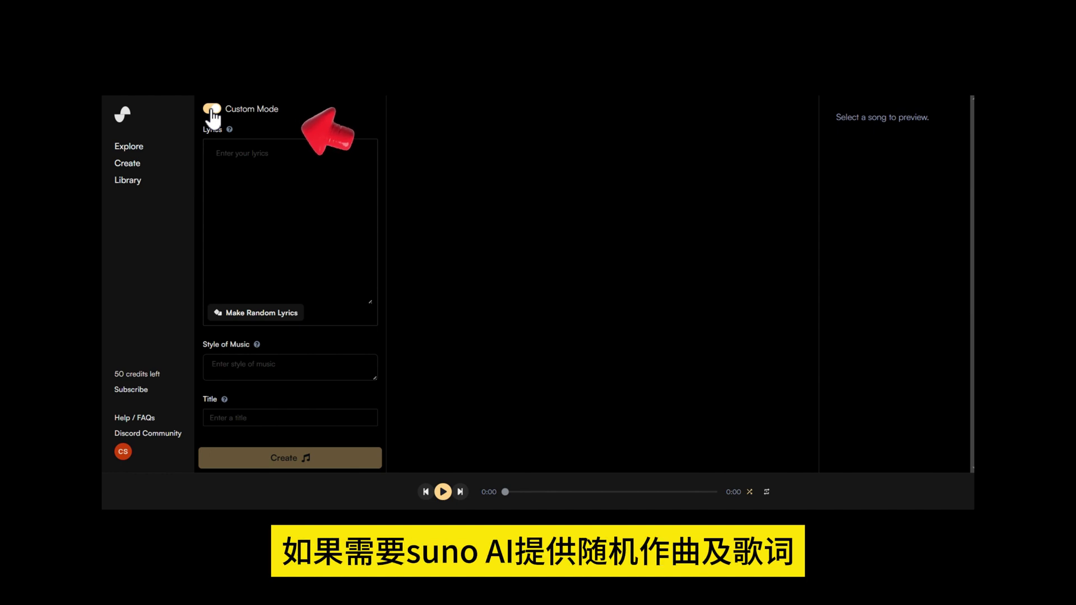
left_click(245, 188)
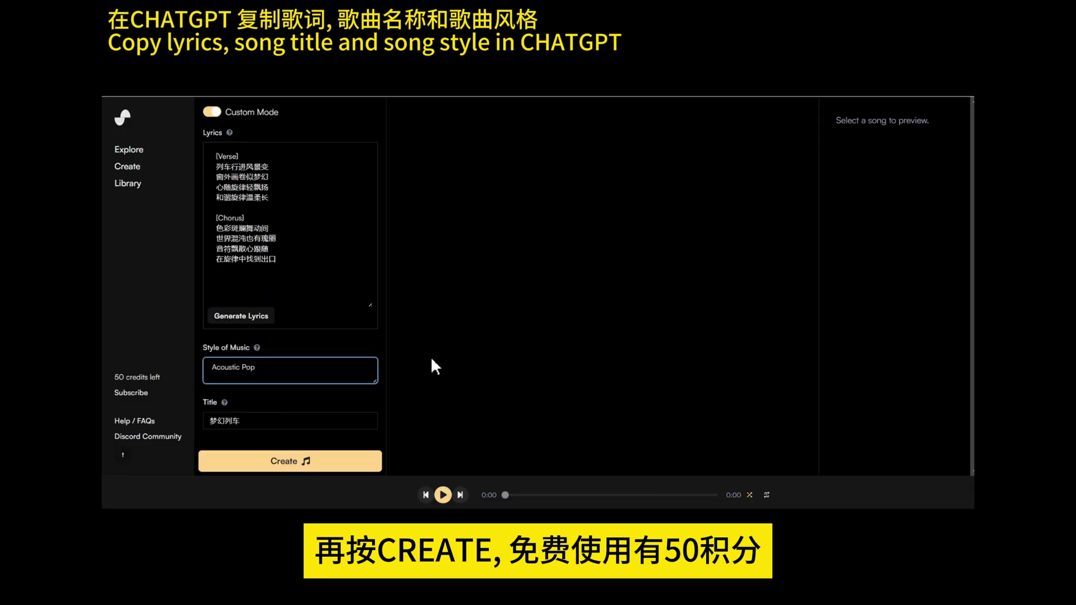
left_click(305, 464)
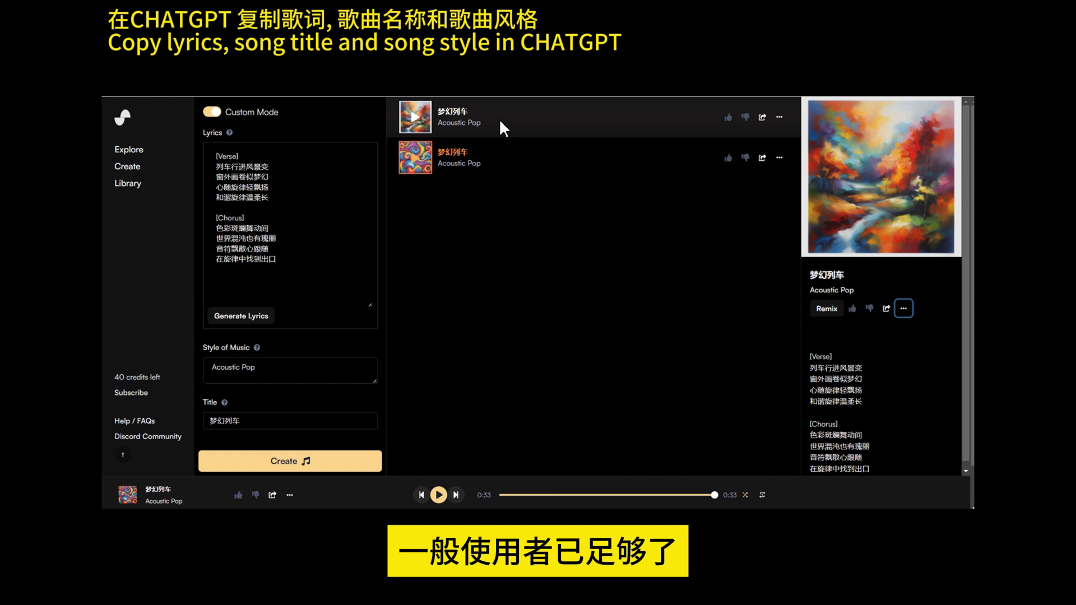
- Play the first 梦幻列车 track while following its lyrics, and bring up its options for downloading the audio
left_click(414, 117)
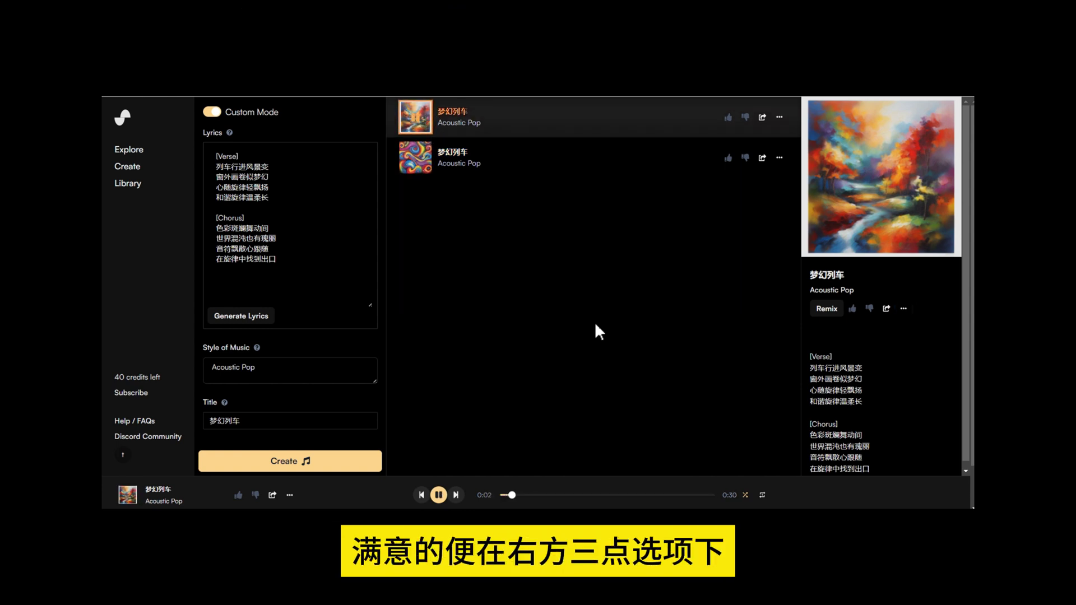
left_click_drag(814, 375, 864, 379)
left_click(818, 391)
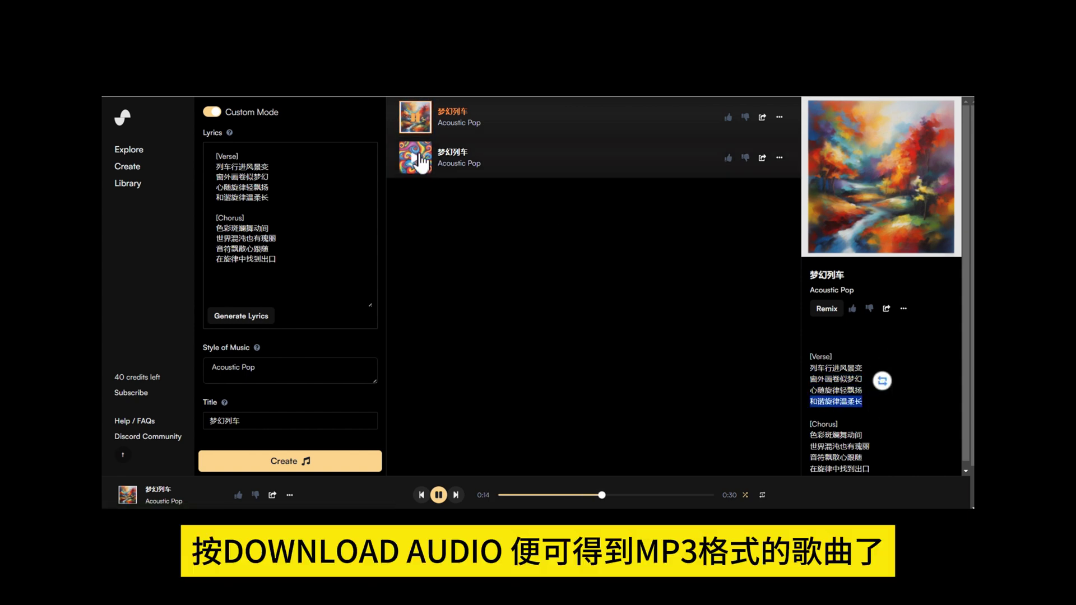
left_click(904, 309)
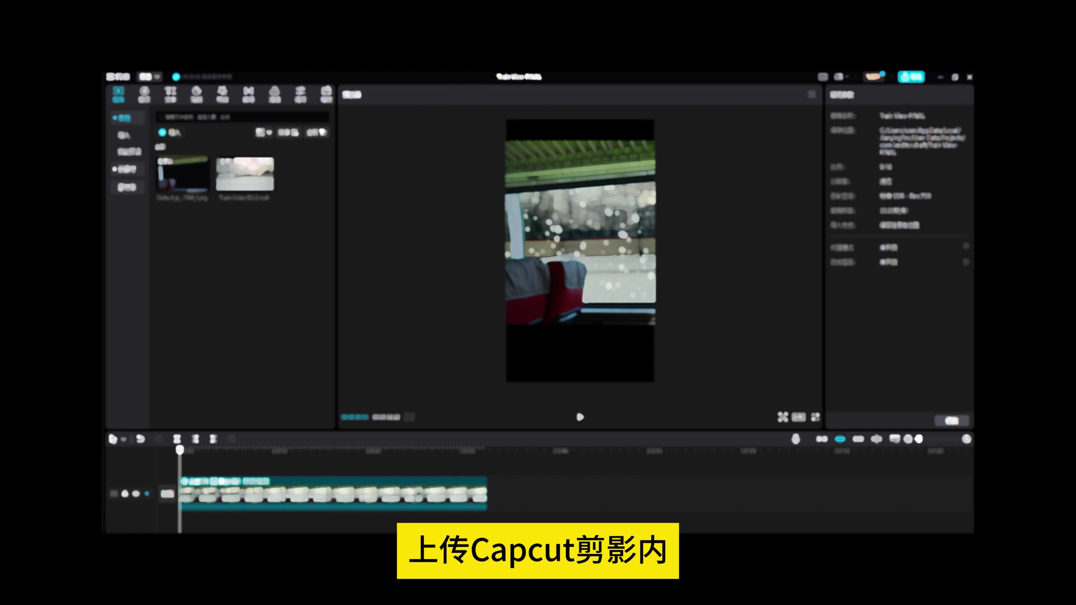
- Switch to CapCut (剪映), import 梦幻列车.mp3 from the project folder and place it under the video from the start of the timeline
mouse_move(275, 527)
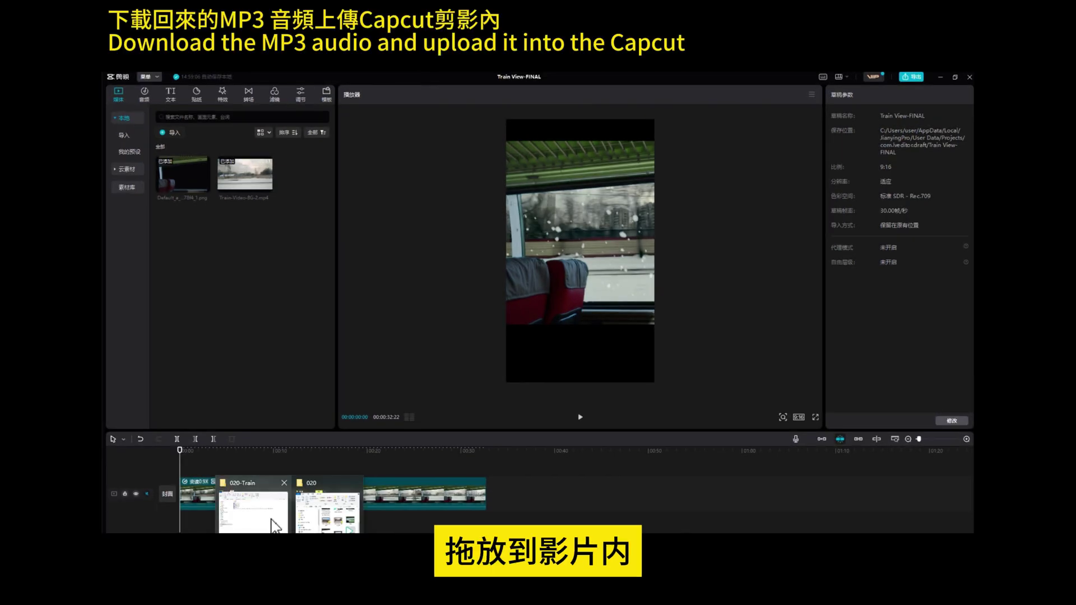
left_click(328, 507)
left_click_drag(815, 460, 275, 263)
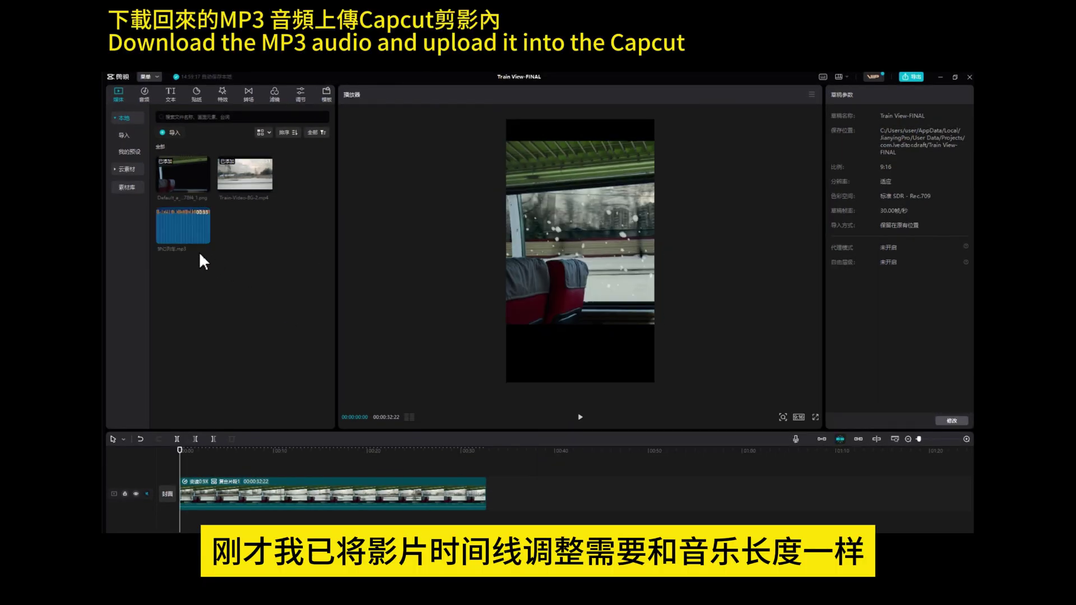
left_click_drag(181, 233, 185, 527)
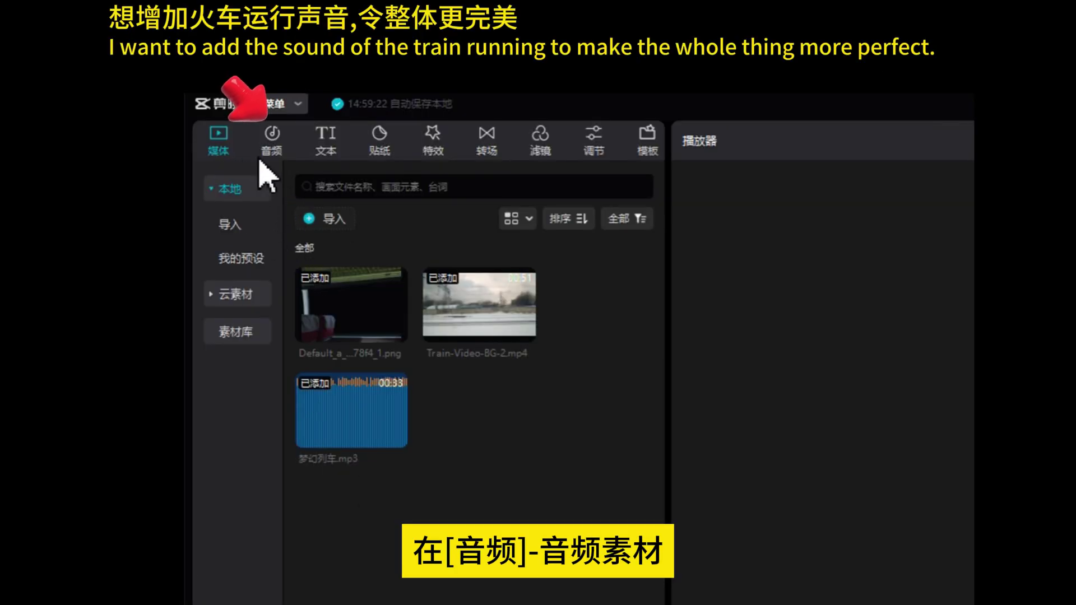
- Search the sound effects for 火車, preview 列车运行 and add it to the timeline below the song
left_click(280, 158)
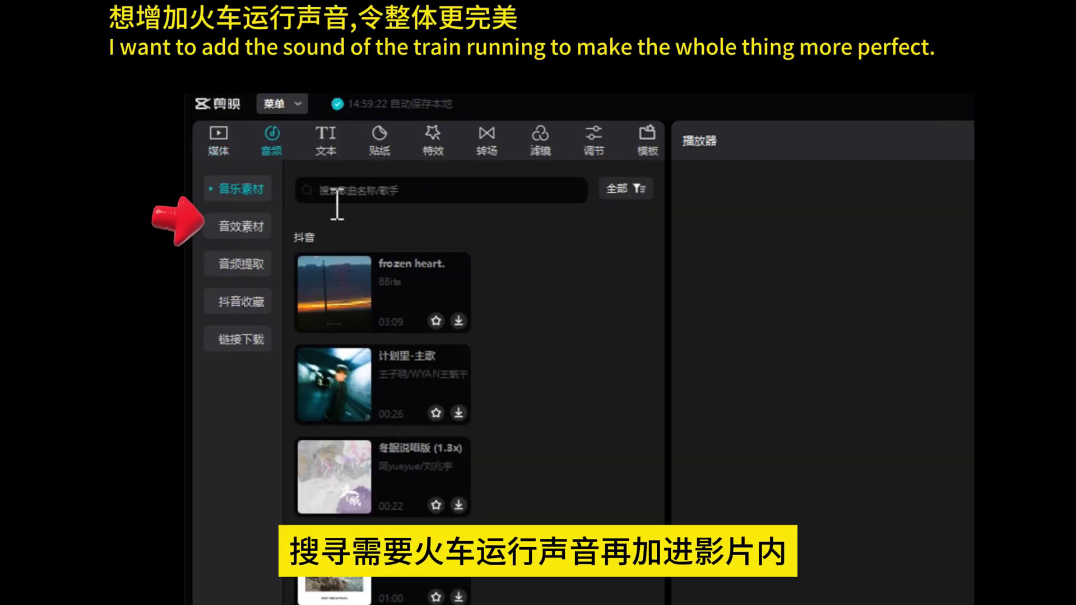
left_click(239, 230)
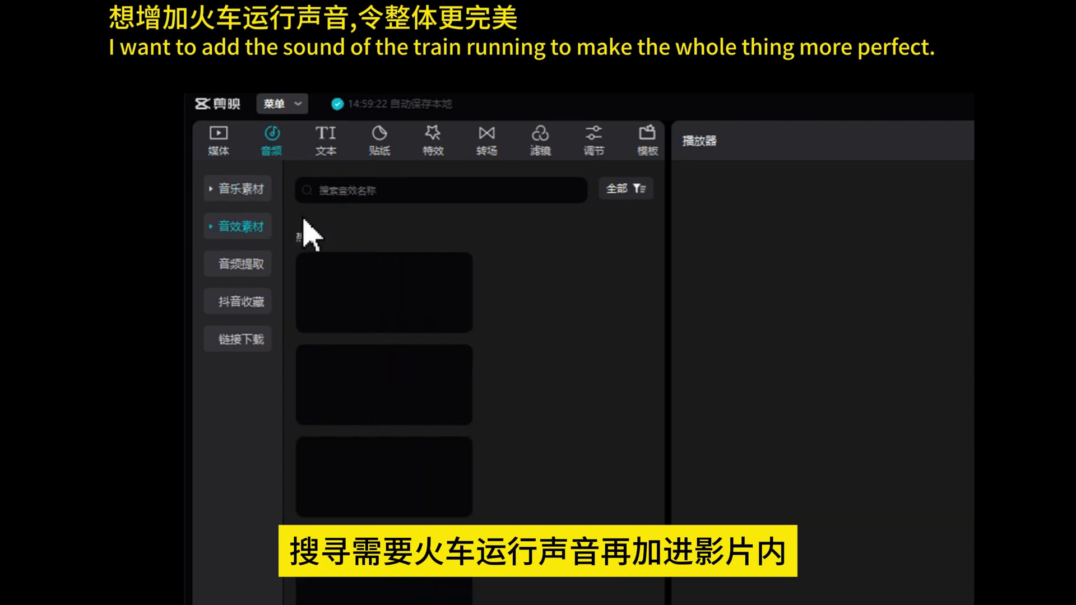
left_click(362, 191)
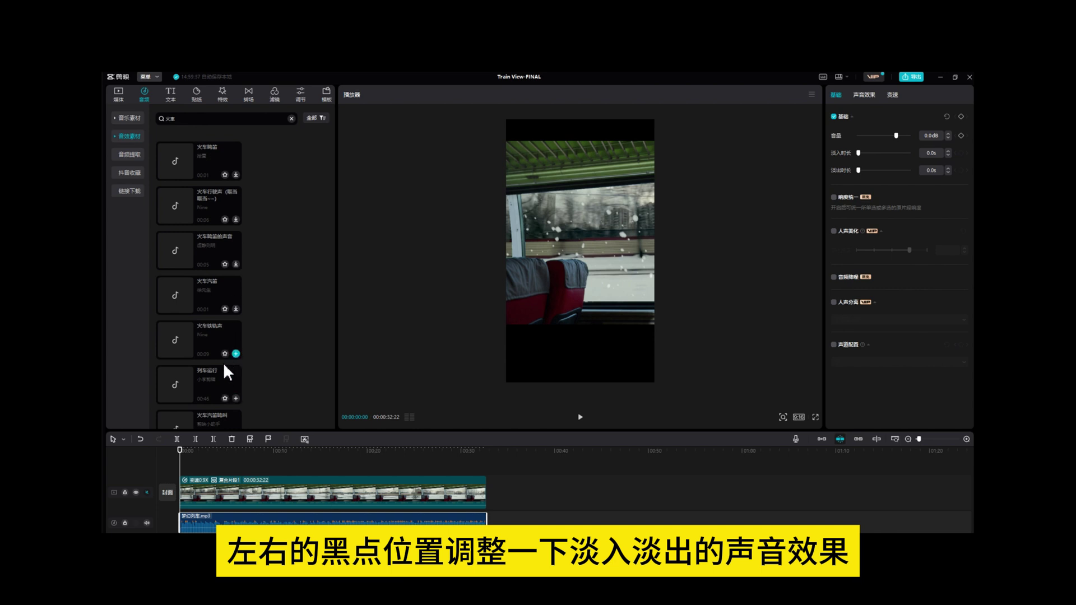
left_click(225, 387)
scroll(233, 359, "down", 2)
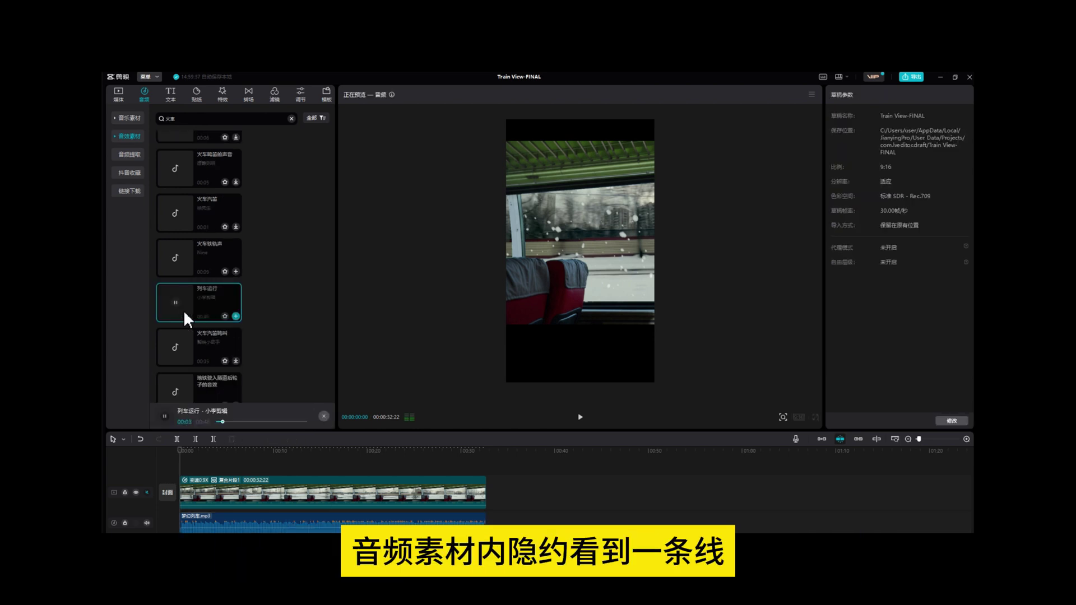
left_click(236, 317)
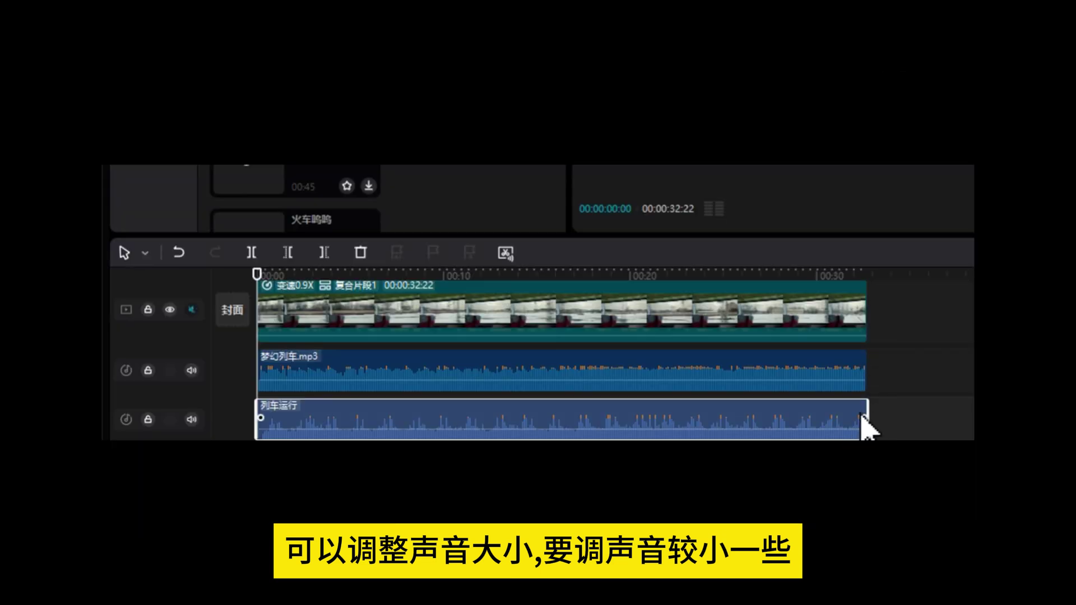
- Give the 列车运行 clip a fade-out of about 1.8 s, lower its volume to -14.7 dB and play the result
left_click_drag(864, 420, 841, 421)
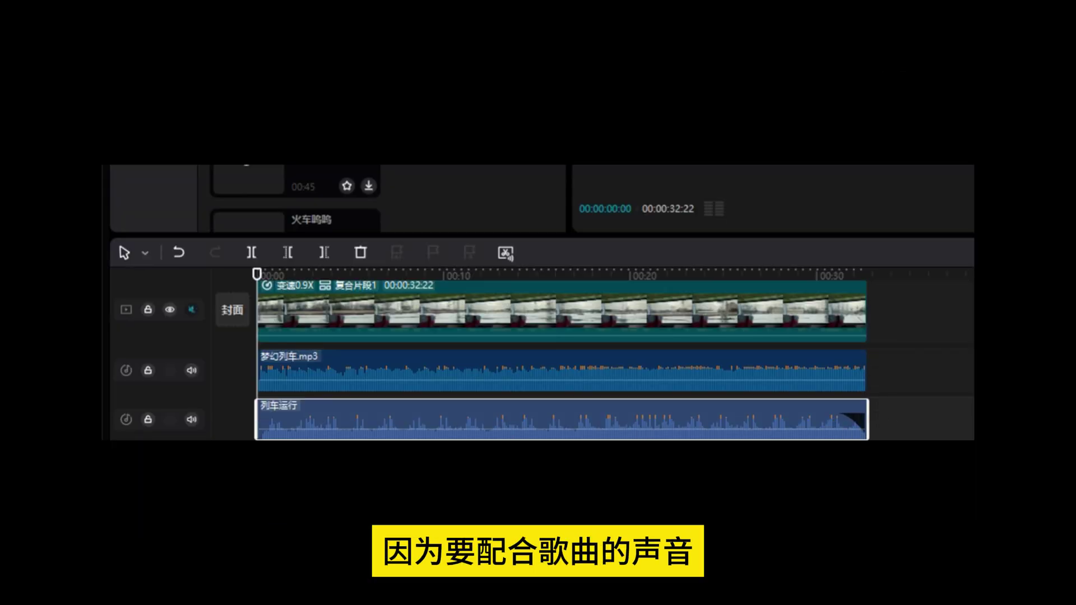
left_click_drag(283, 414, 289, 422)
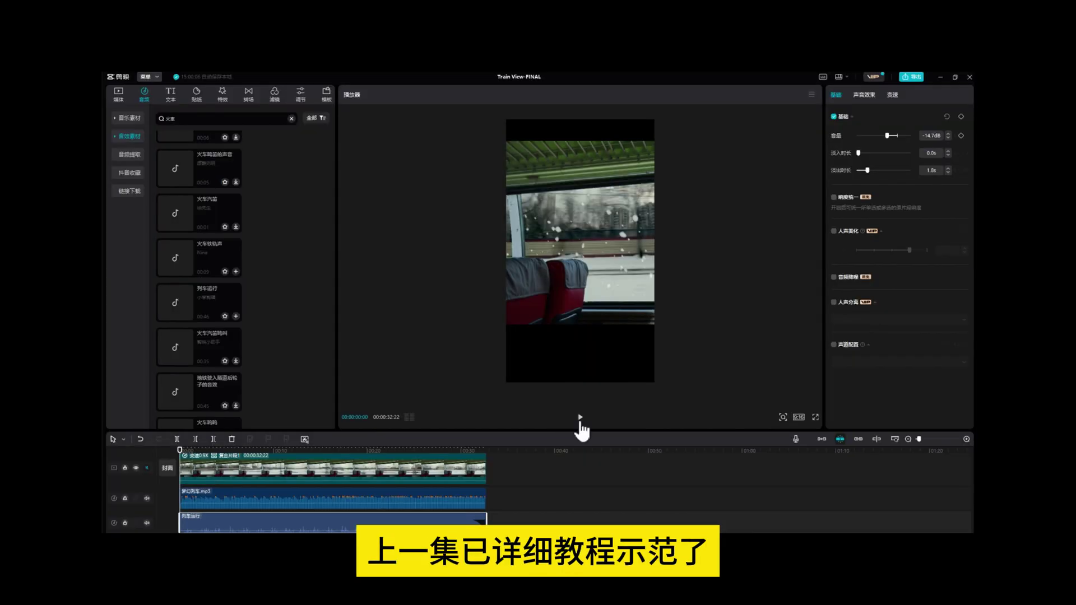
left_click(1058, 209)
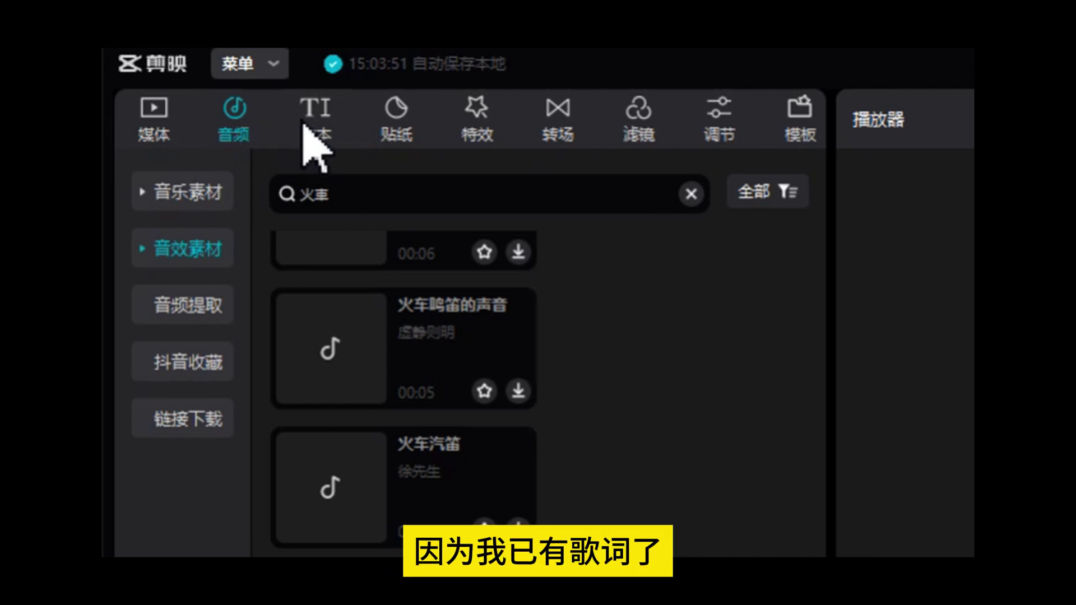
- Start matching smart subtitles to the song by supplying the eight lyric lines, from 列车行进风景变 to 在旋律中找到出口, as the script
left_click(309, 124)
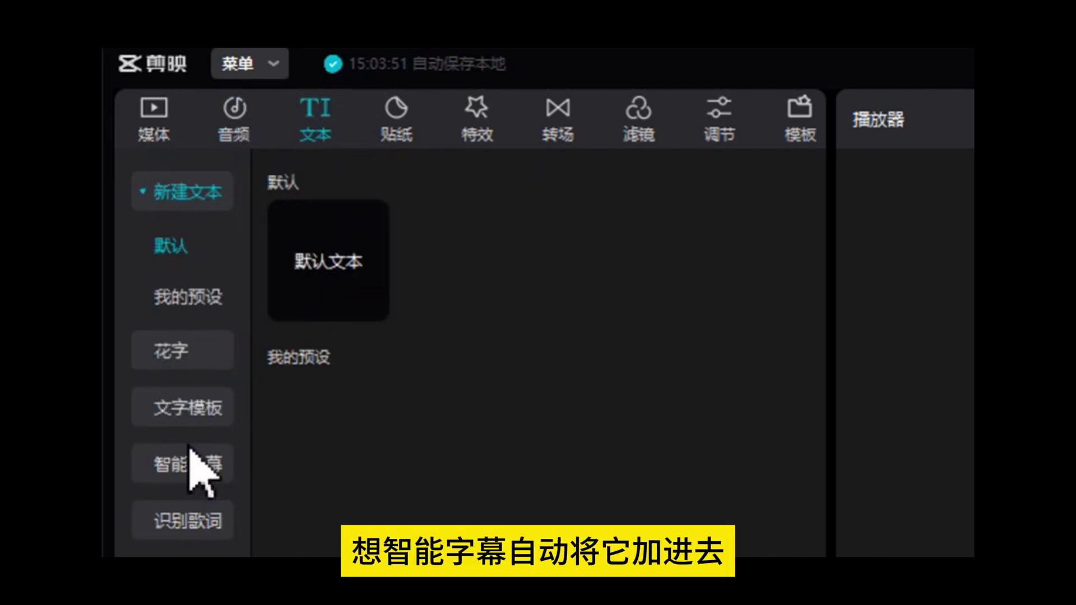
left_click(191, 463)
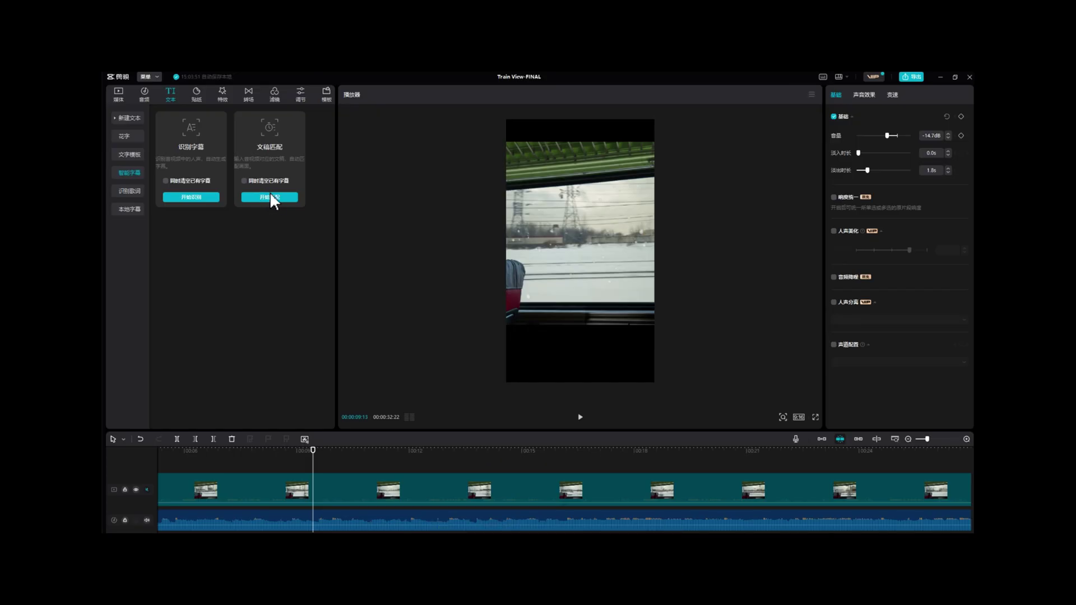
left_click(623, 438)
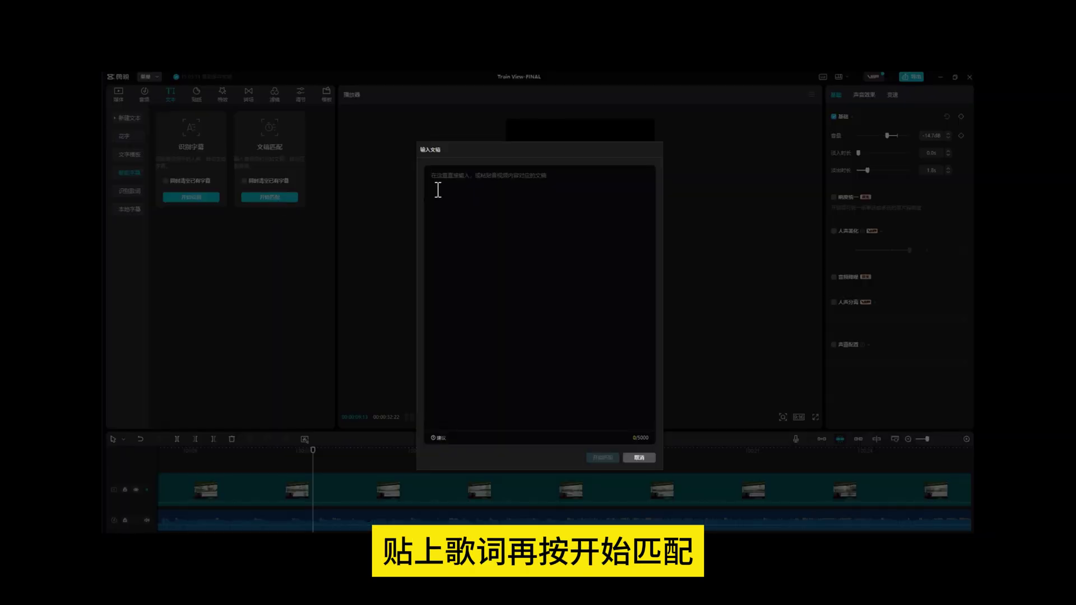
type("列车行进风景变 窗外画卷似梦幻 心随旋律轻飘扬 脚踏旋律温柔长   色彩斑斓舞动间 世界混沌也有瑰丽 音符飘散心跟随 在旋律中找到出口")
key("BackSpace")
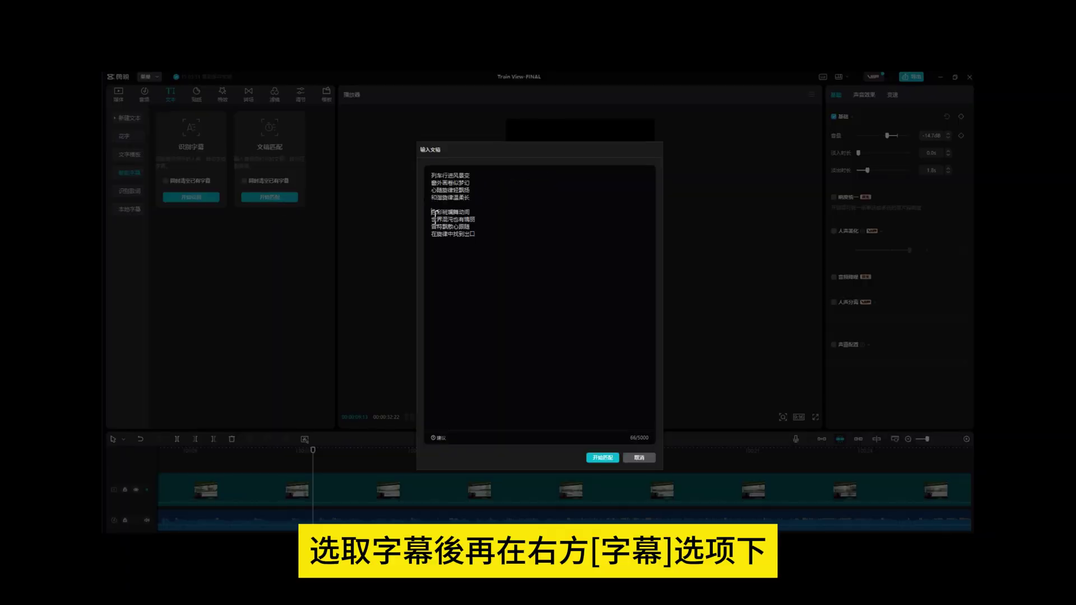
left_click(603, 458)
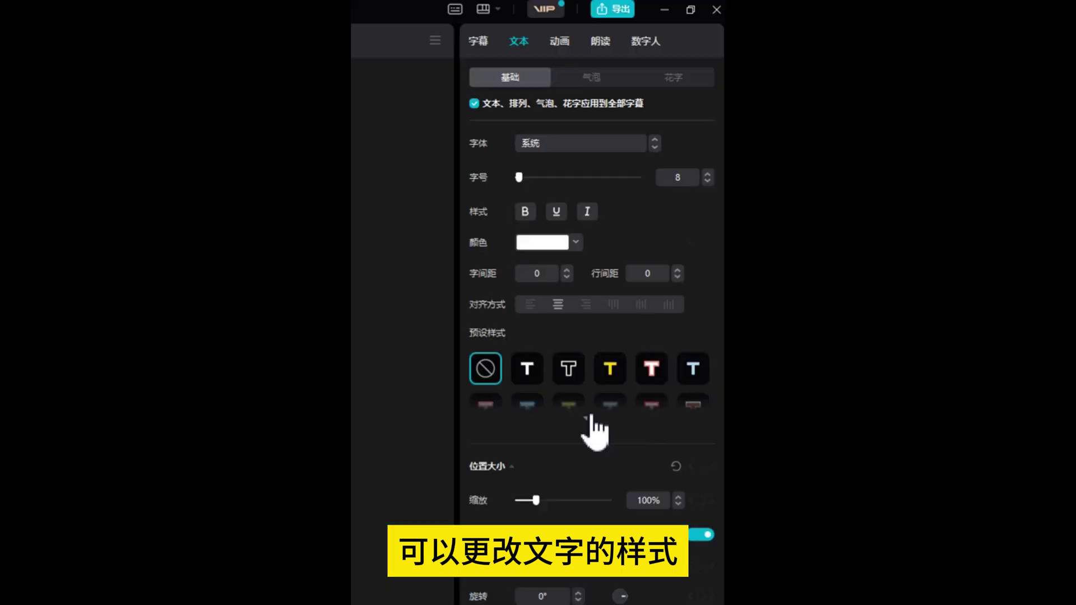
- Browse the full set of preset text styles and the 花字 decorative styles available for the subtitles
left_click(897, 306)
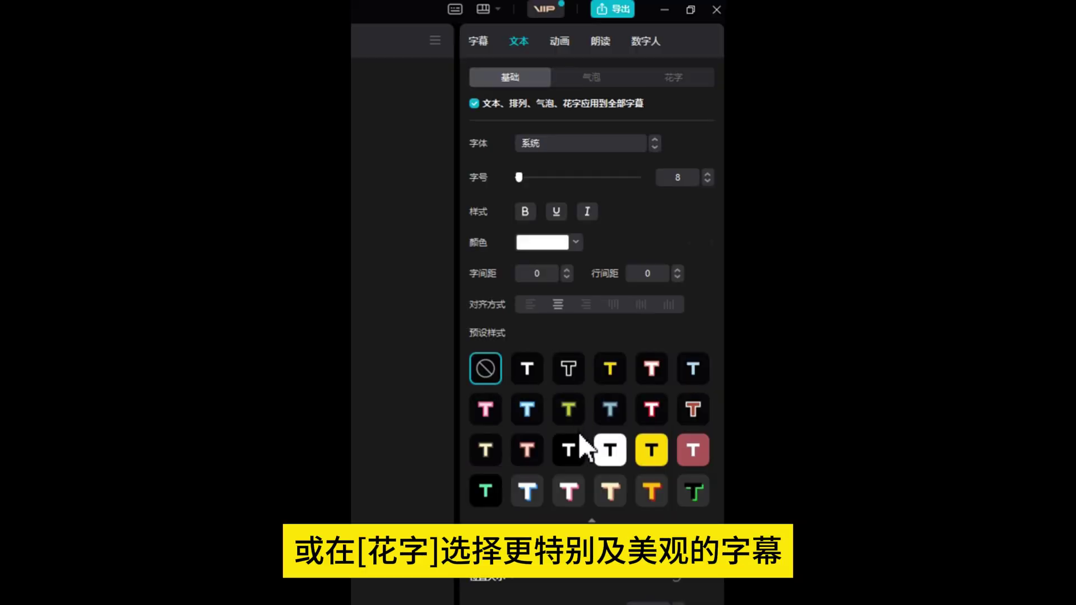
scroll(579, 433, "down", 3)
scroll(578, 432, "up", 3)
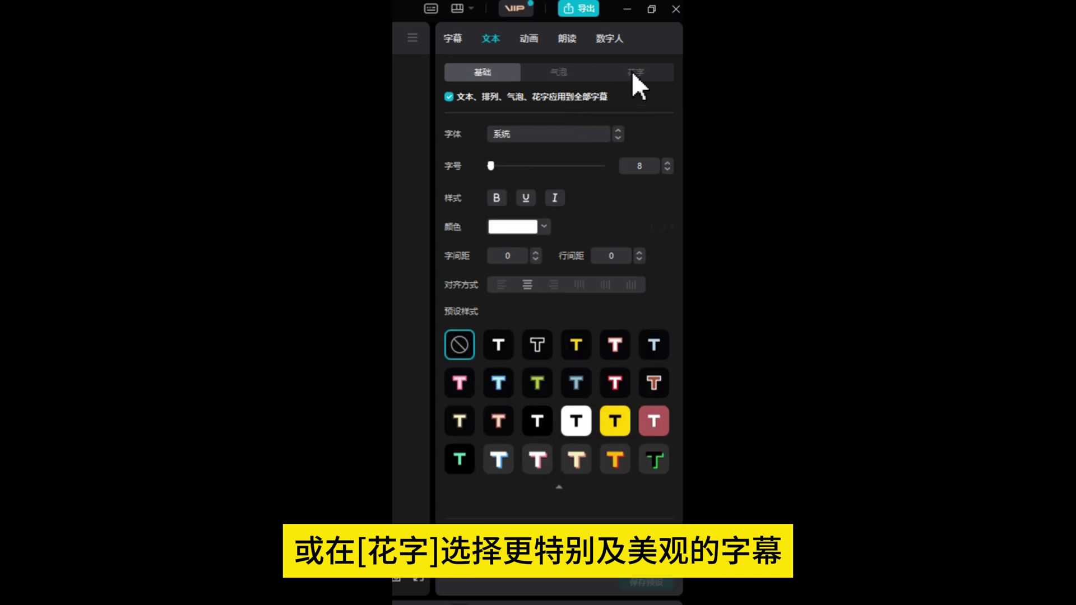
left_click(635, 73)
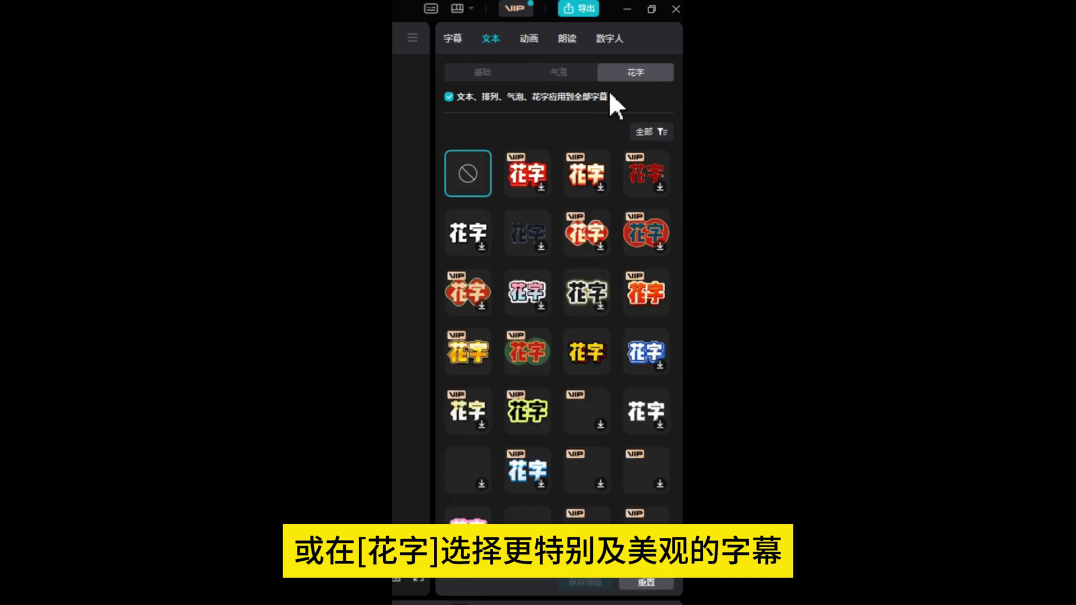
left_click(532, 530)
left_click(474, 541)
left_click(538, 465)
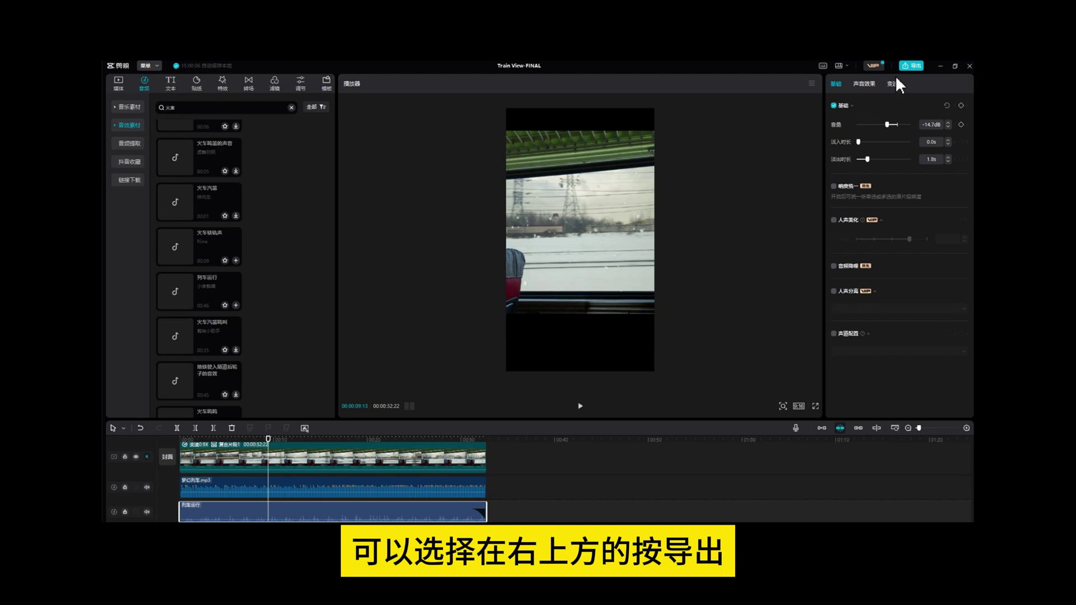
- Open the export settings for the finished train-window video
left_click(906, 69)
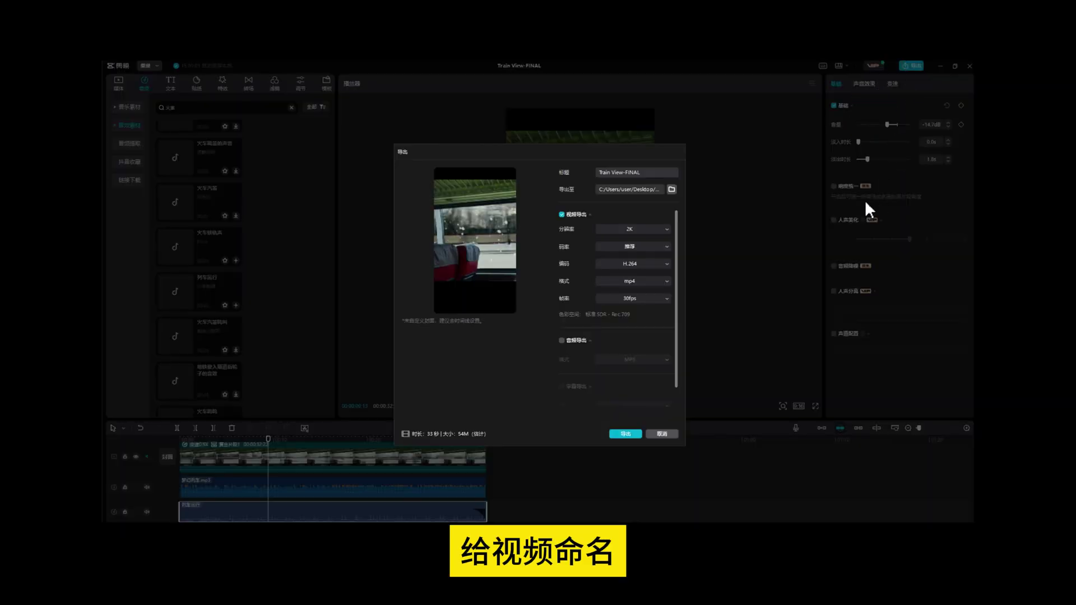